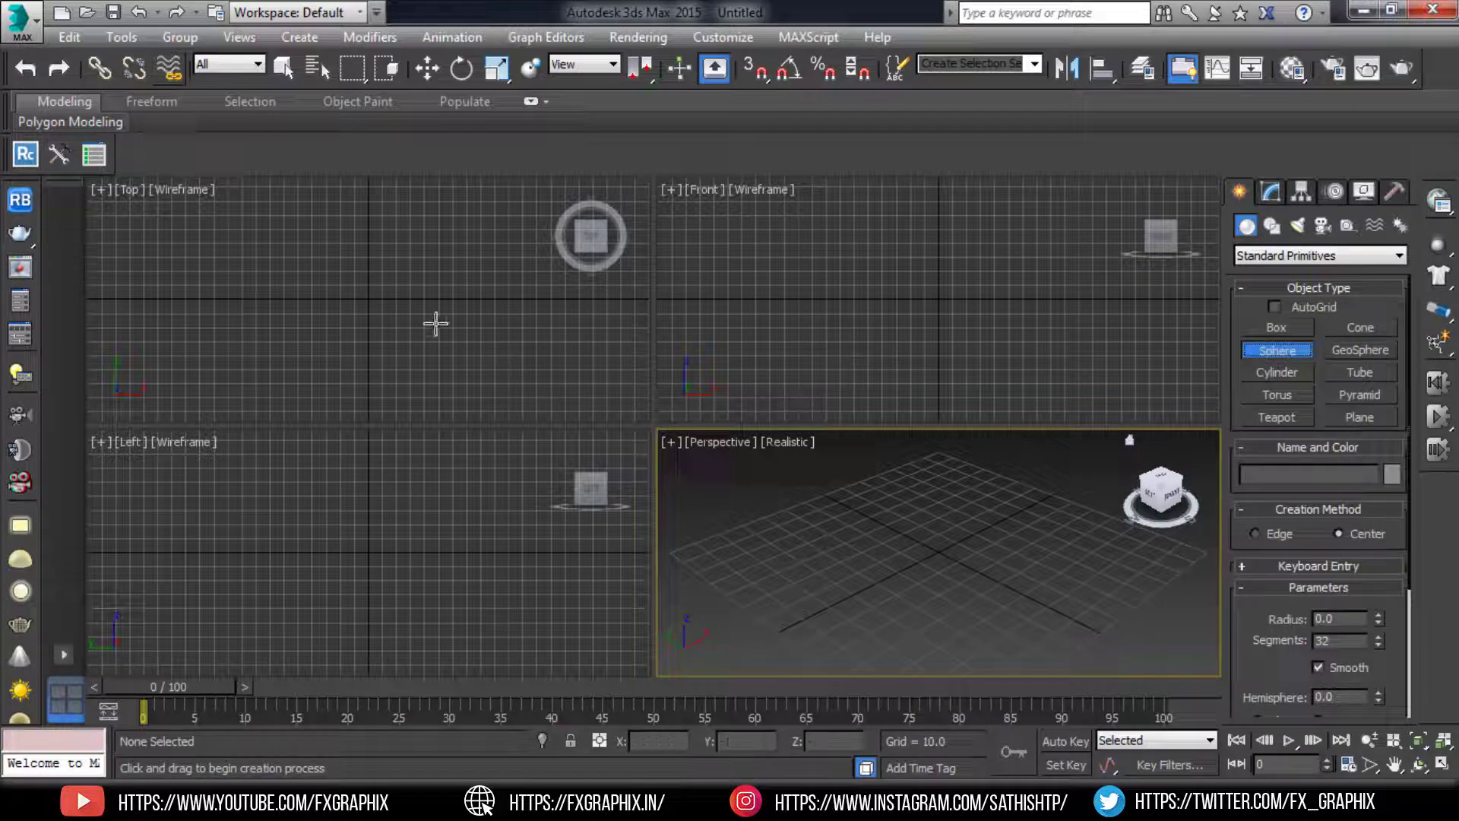
- Drag out a sphere in the Top view and move it to X 0, Y 0
drag(368, 298, 443, 354)
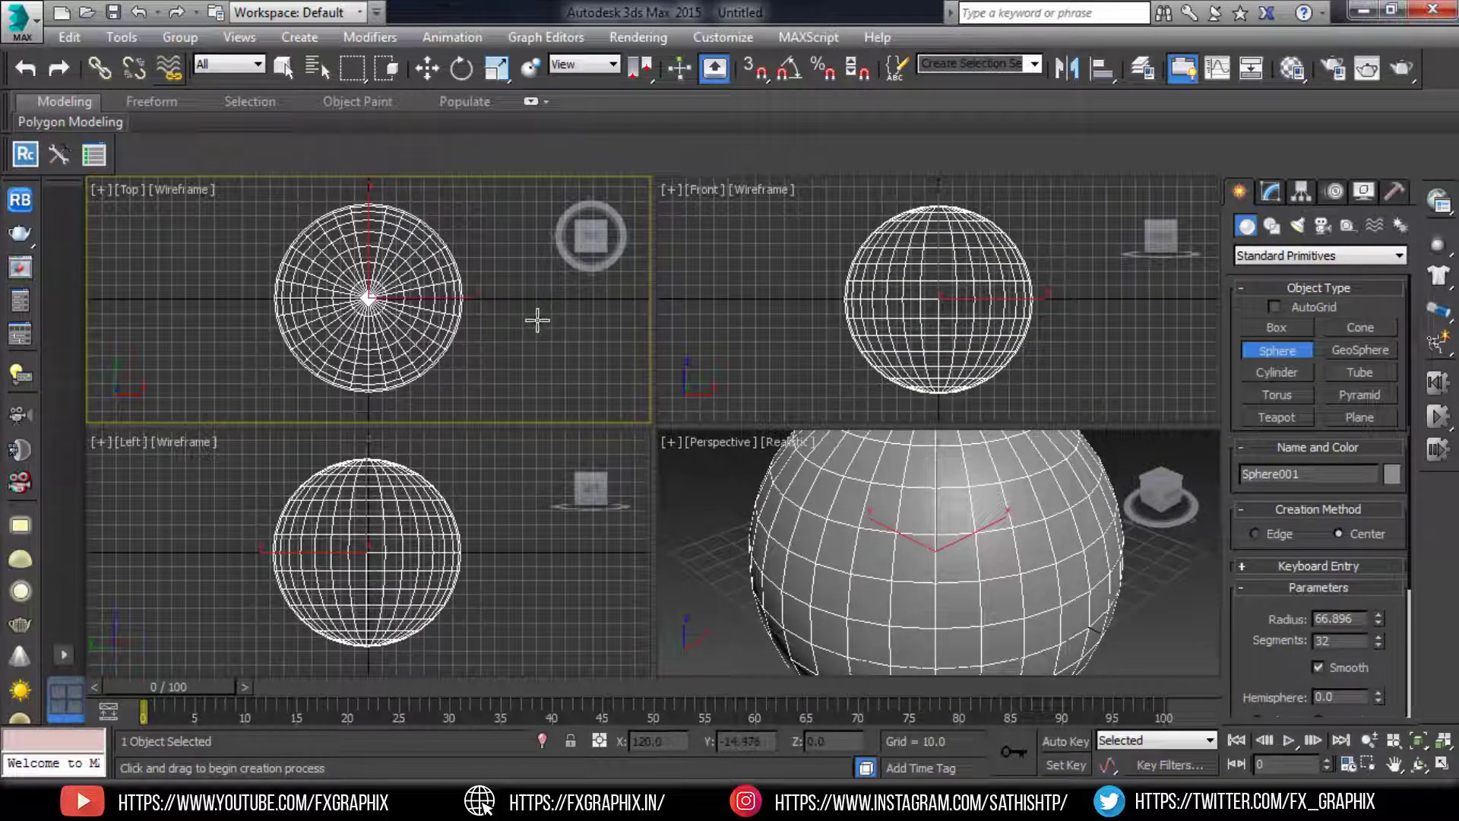
key(alt+w)
key(w)
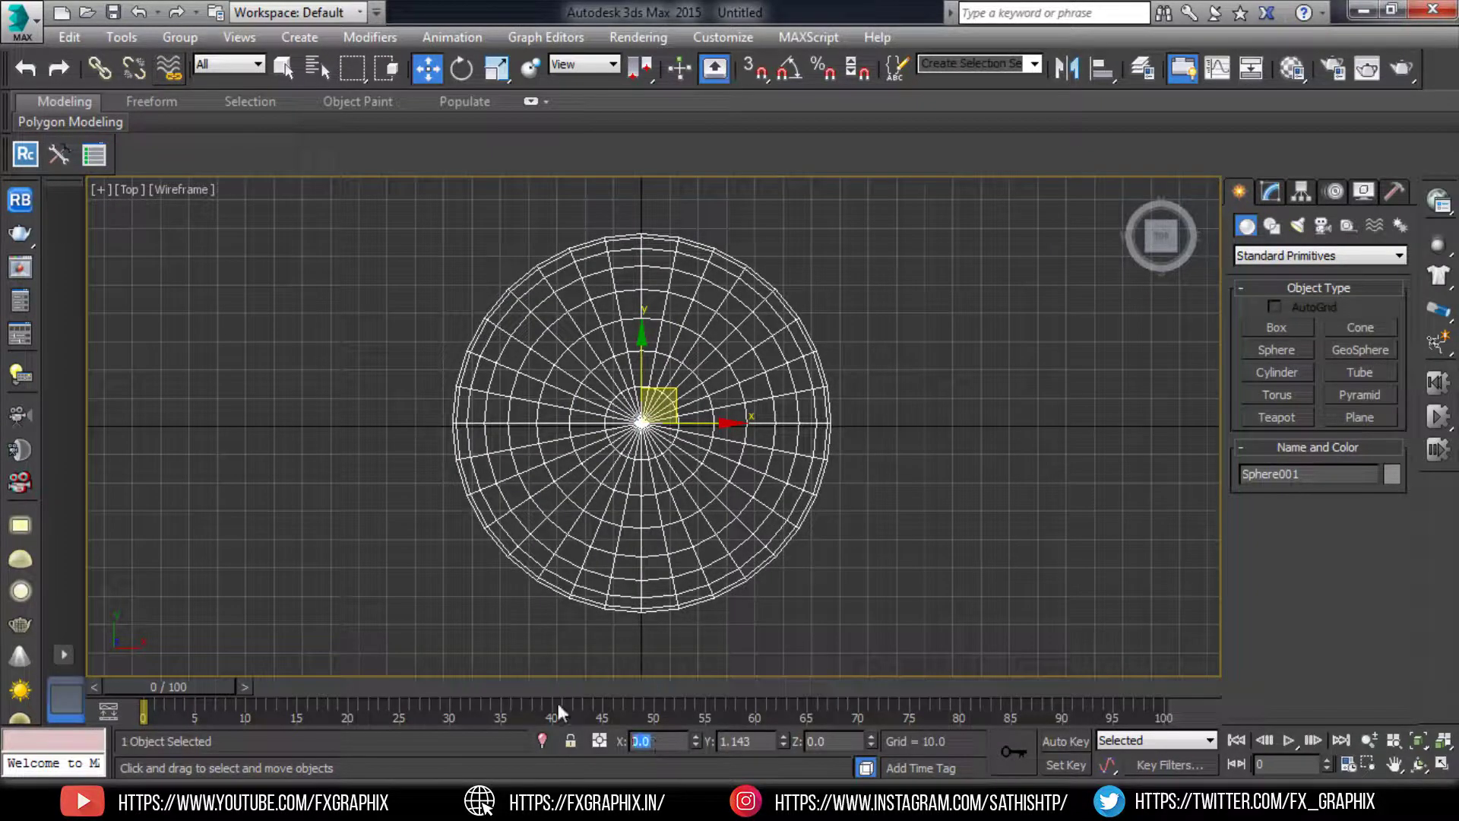
text(0)
key(Tab)
text(0)
key(Return)
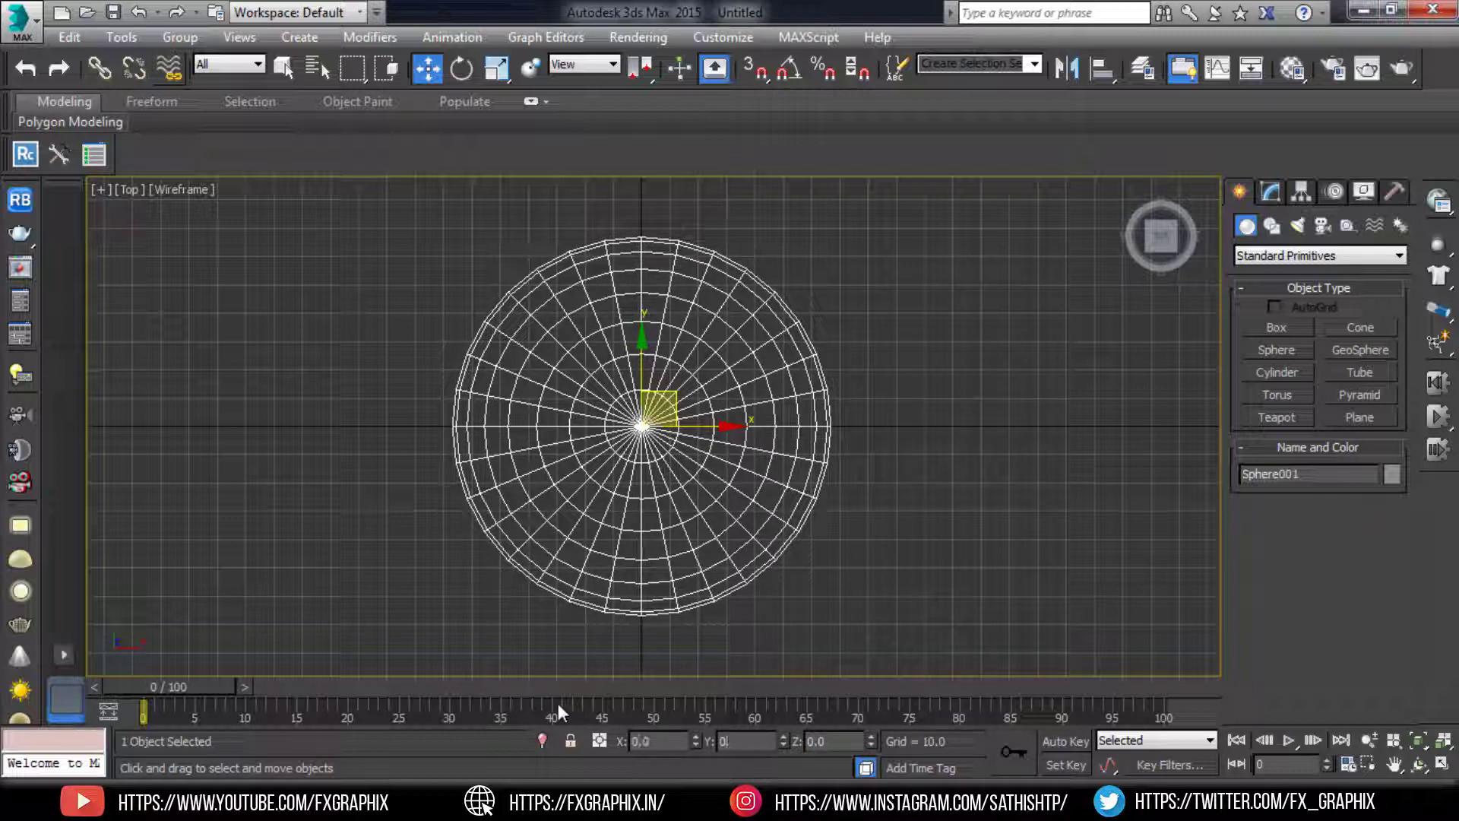
- Convert the sphere to an Editable Poly
right_click(582, 344)
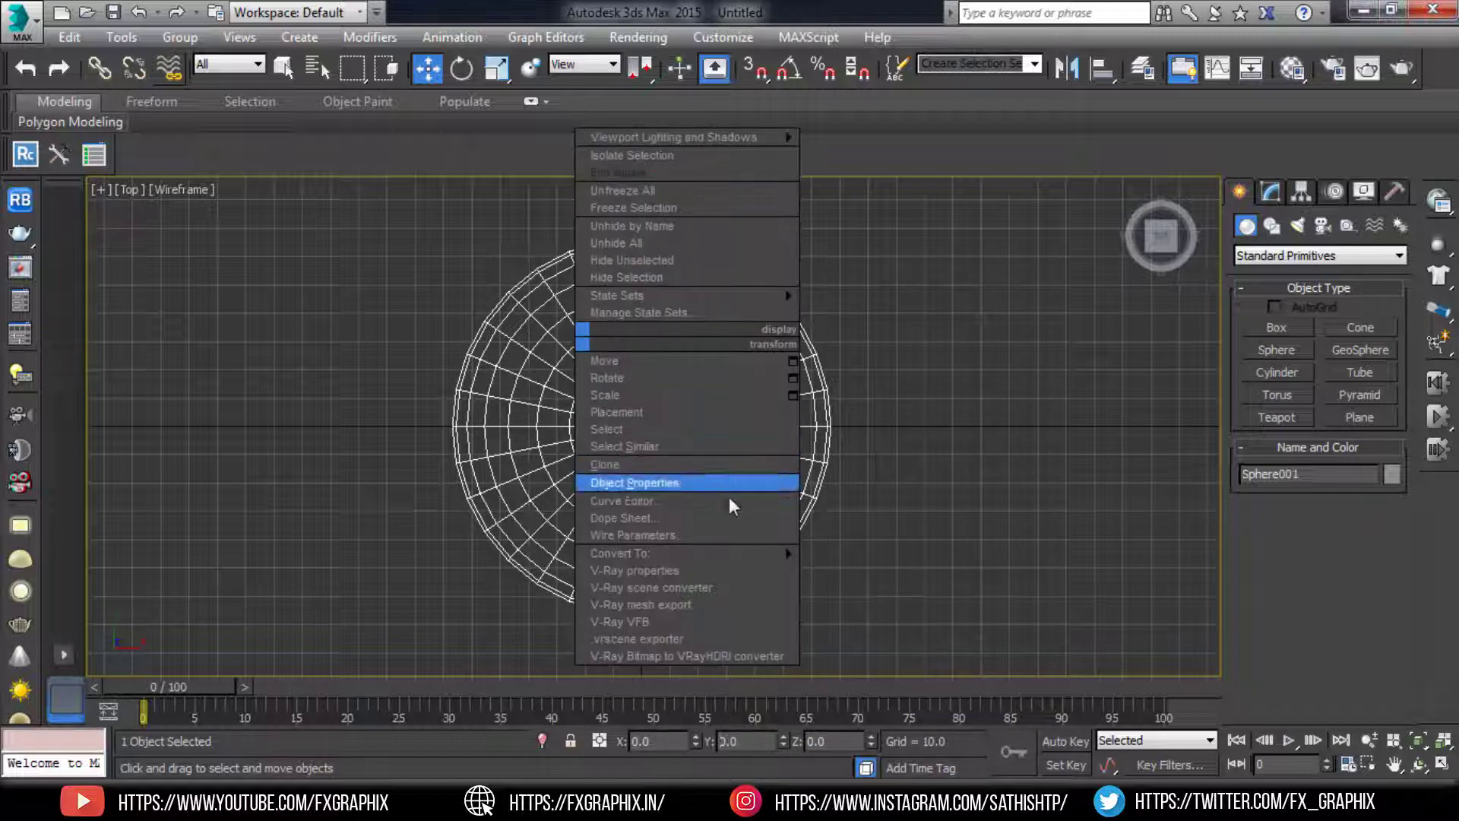
mouse_move(727, 552)
click(923, 567)
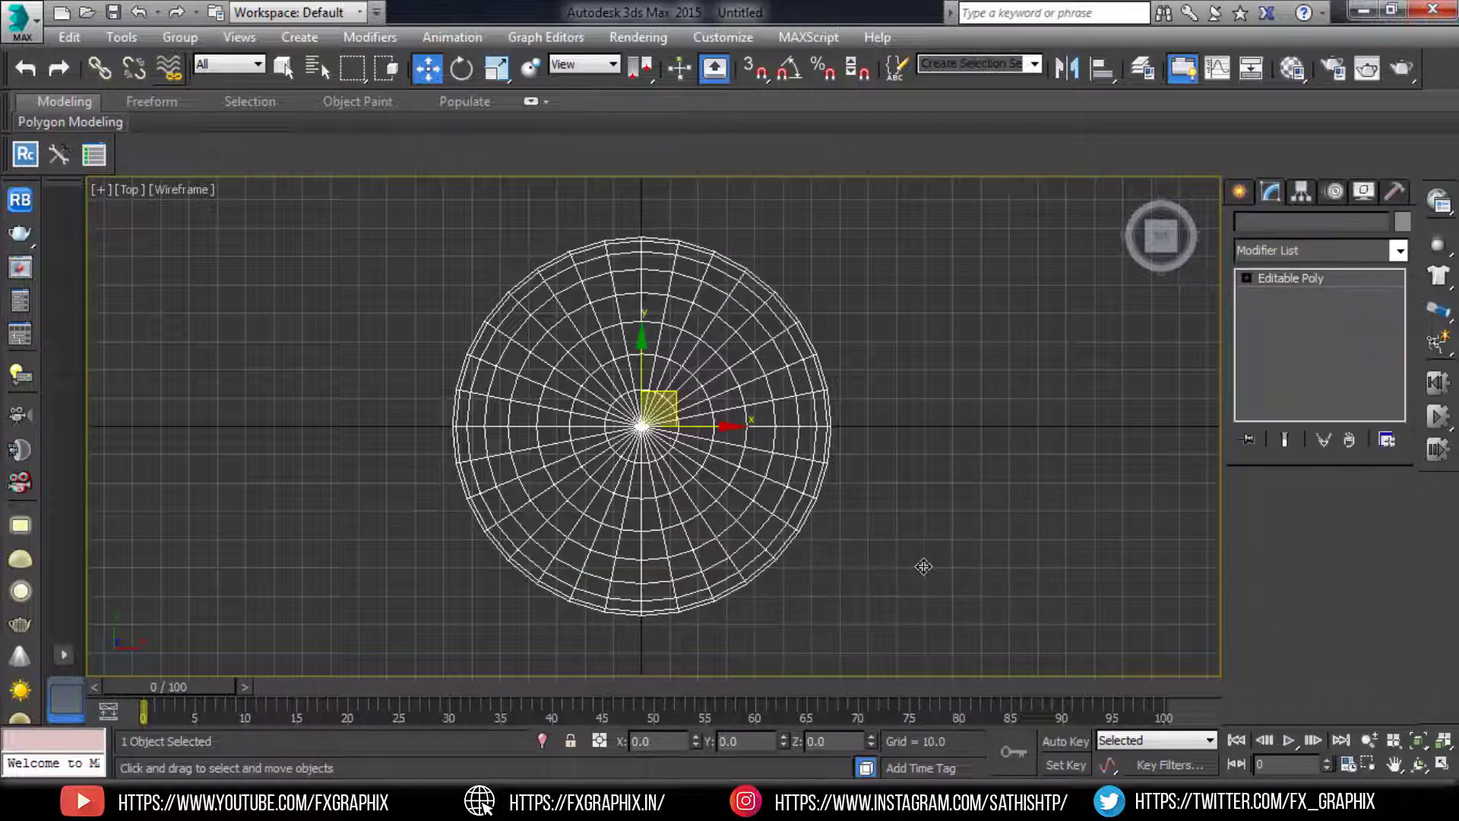
- Lasso-select and delete all polygons except one narrow wedge, then exit Polygon mode
click(1345, 534)
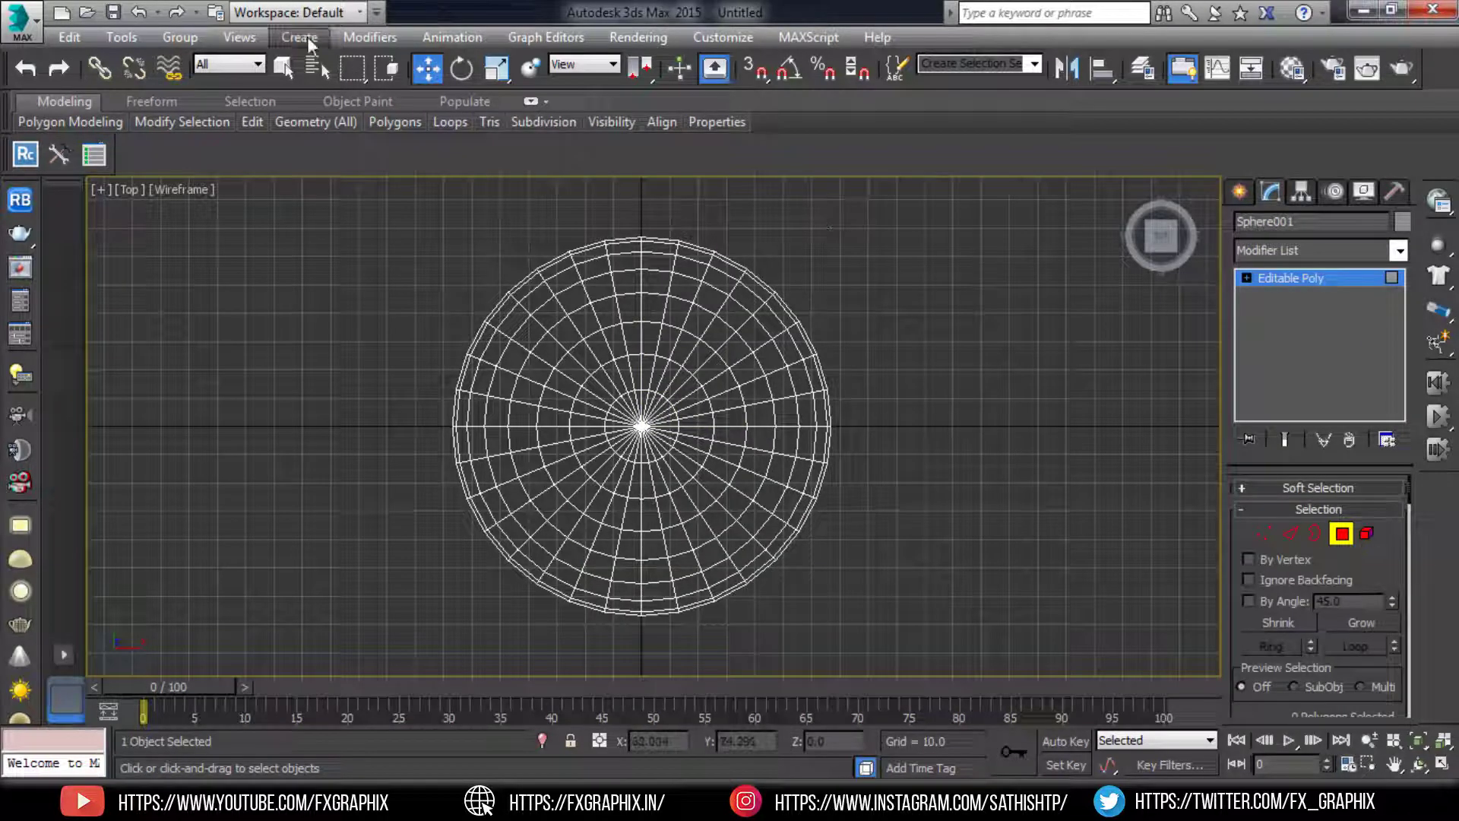
drag(357, 79, 353, 200)
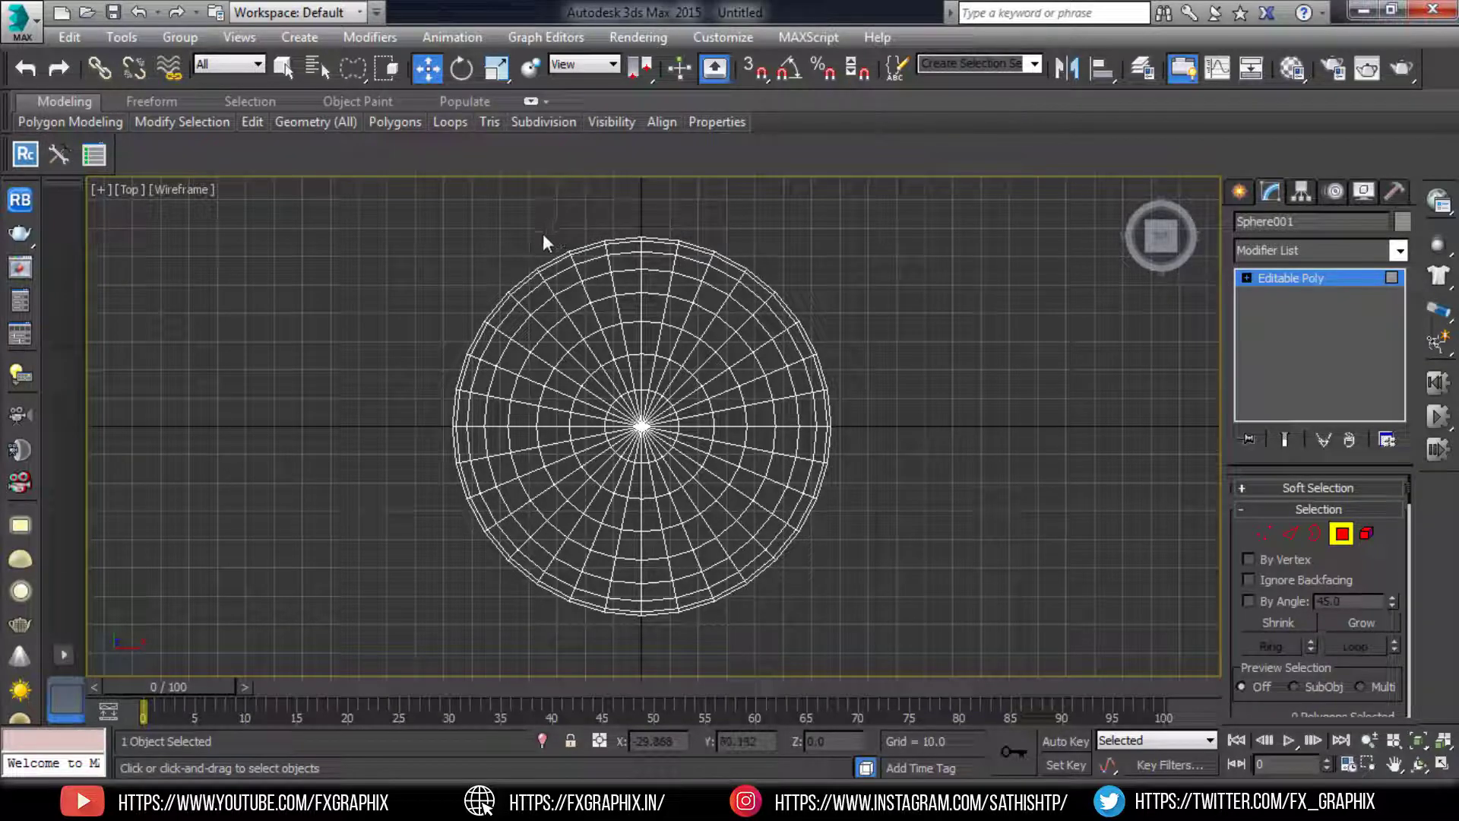
mouse_move(619, 391)
mouse_down()
mouse_move(646, 429)
mouse_move(733, 266)
mouse_move(381, 545)
mouse_move(429, 228)
mouse_up()
key(Delete)
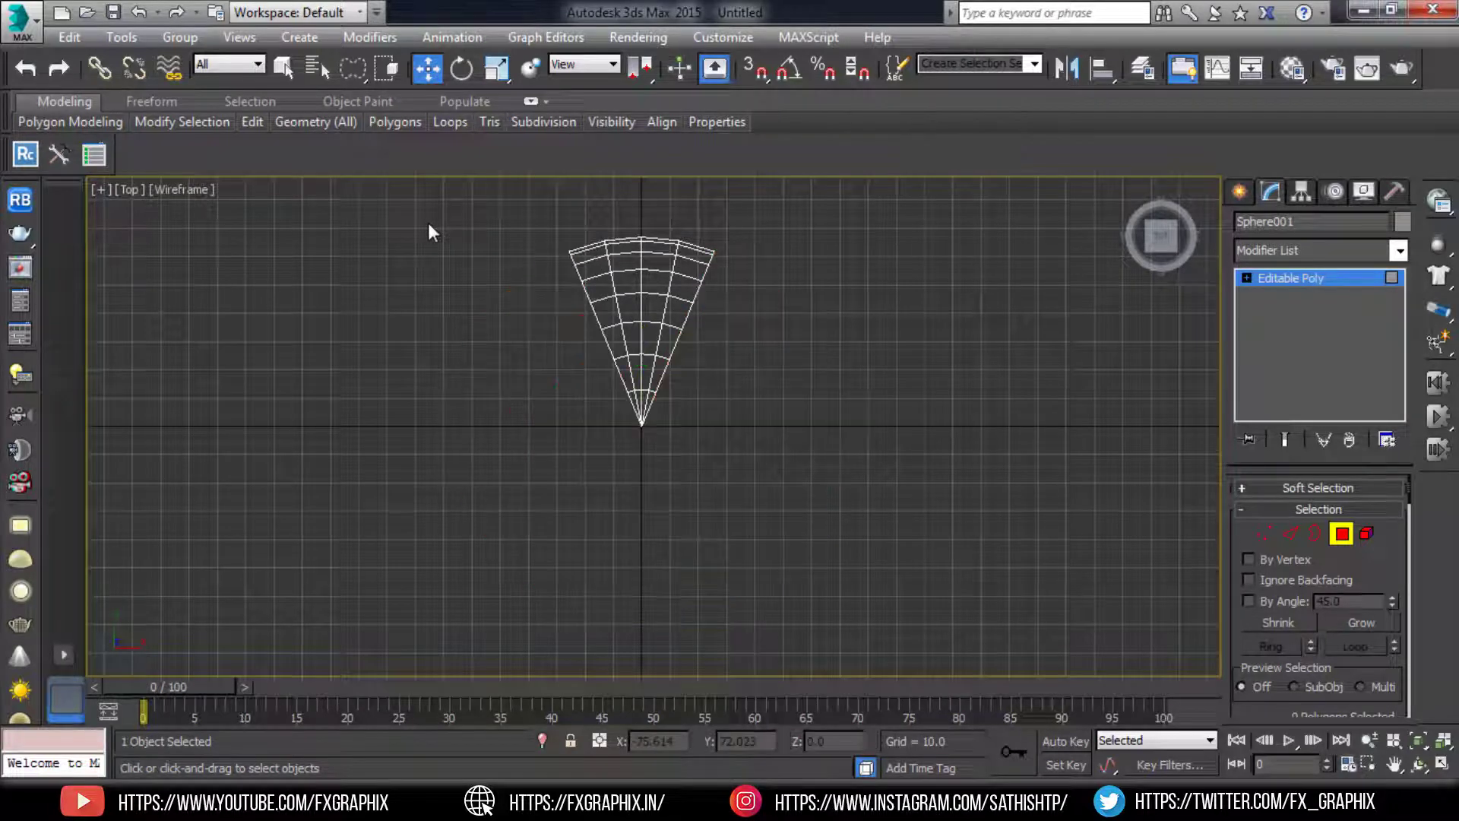
click(1340, 534)
- Snap Sphere001's pivot to the slice's lower tip vertex using Affect Pivot Only and 3D vertex snap
key(alt+w)
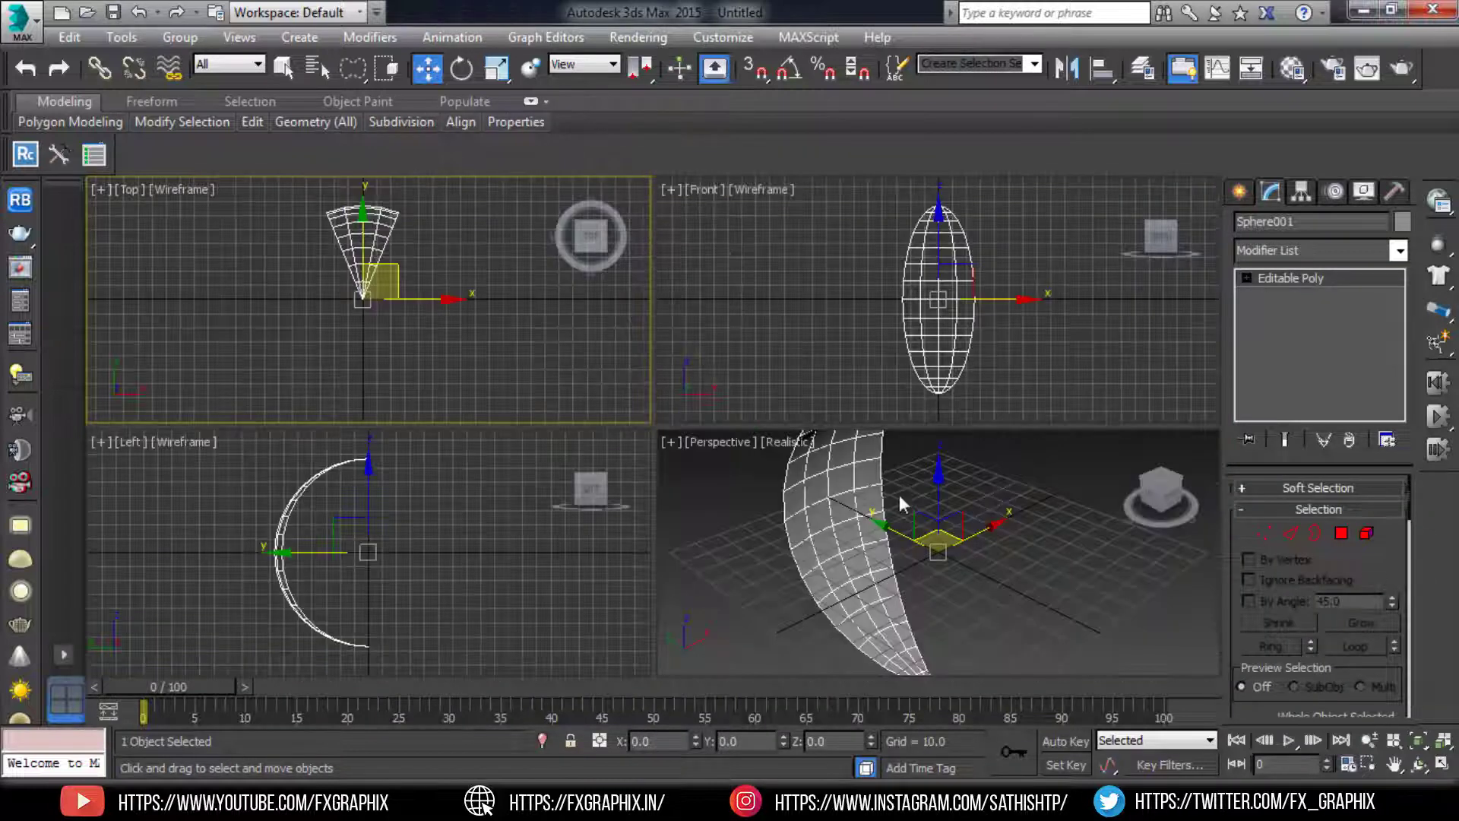
key(alt+w)
alt+middle_drag(849, 462, 850, 348)
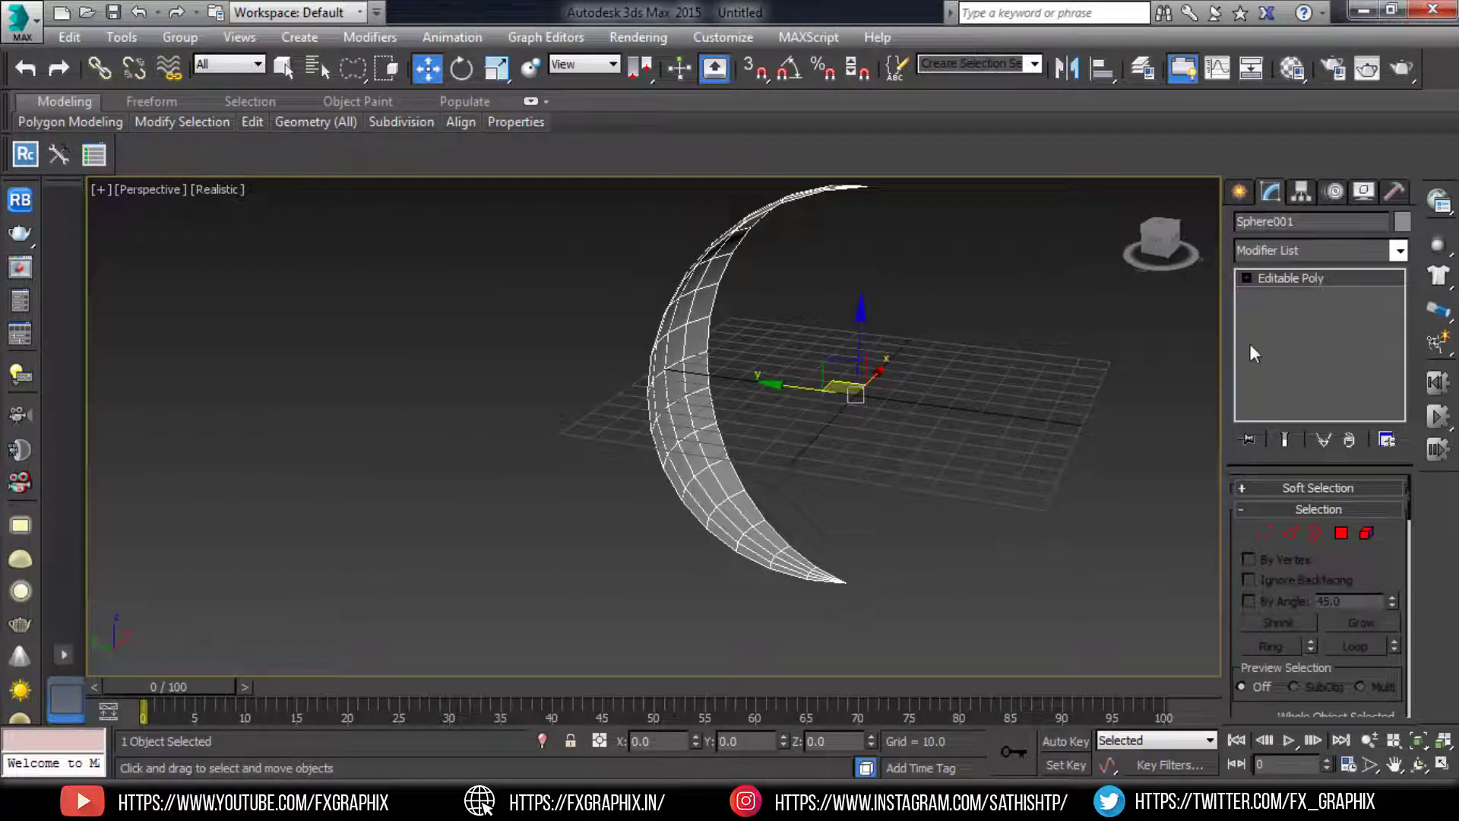
click(1300, 191)
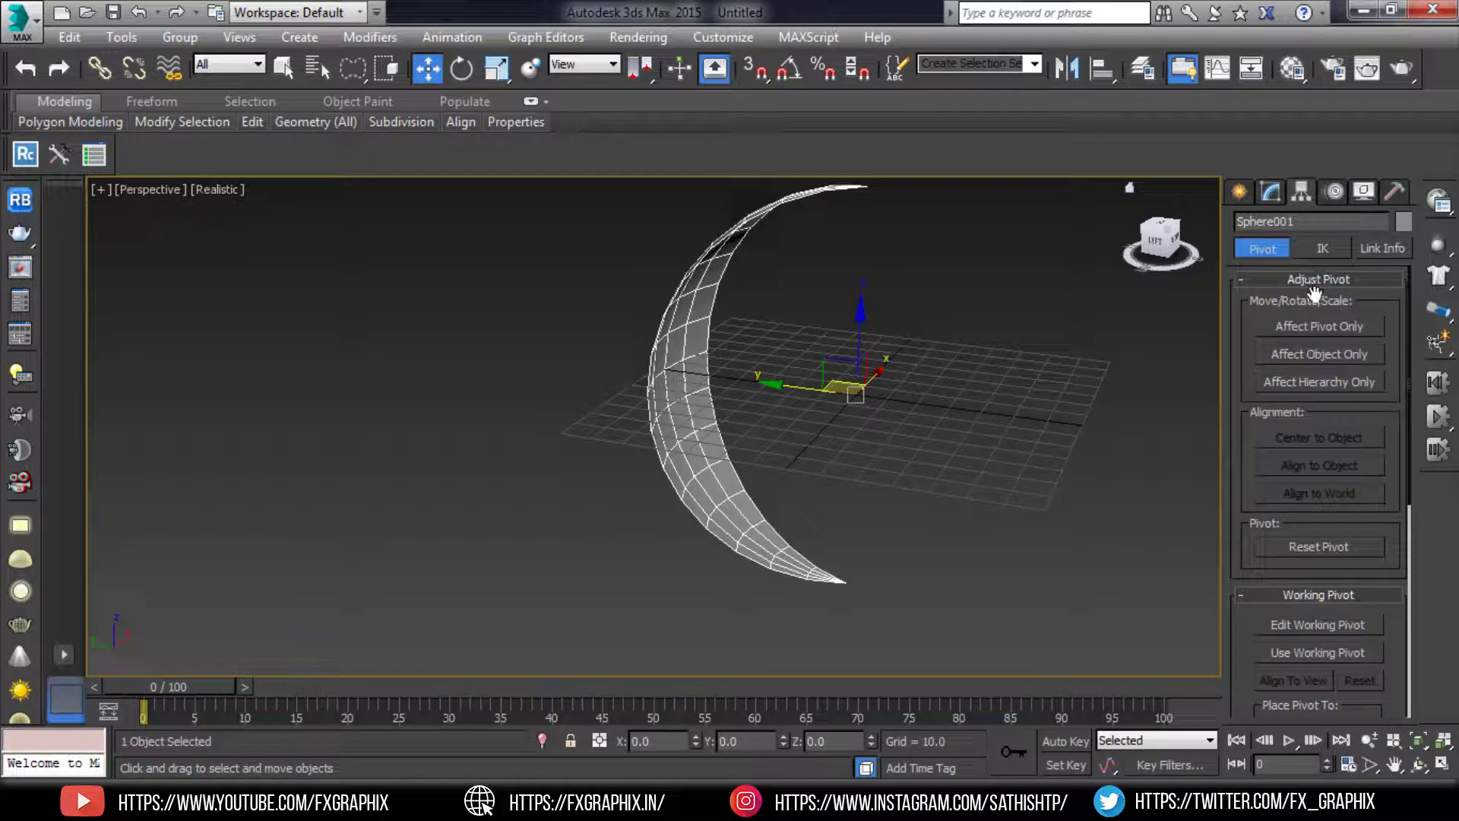
click(1317, 328)
click(754, 70)
right_click(754, 70)
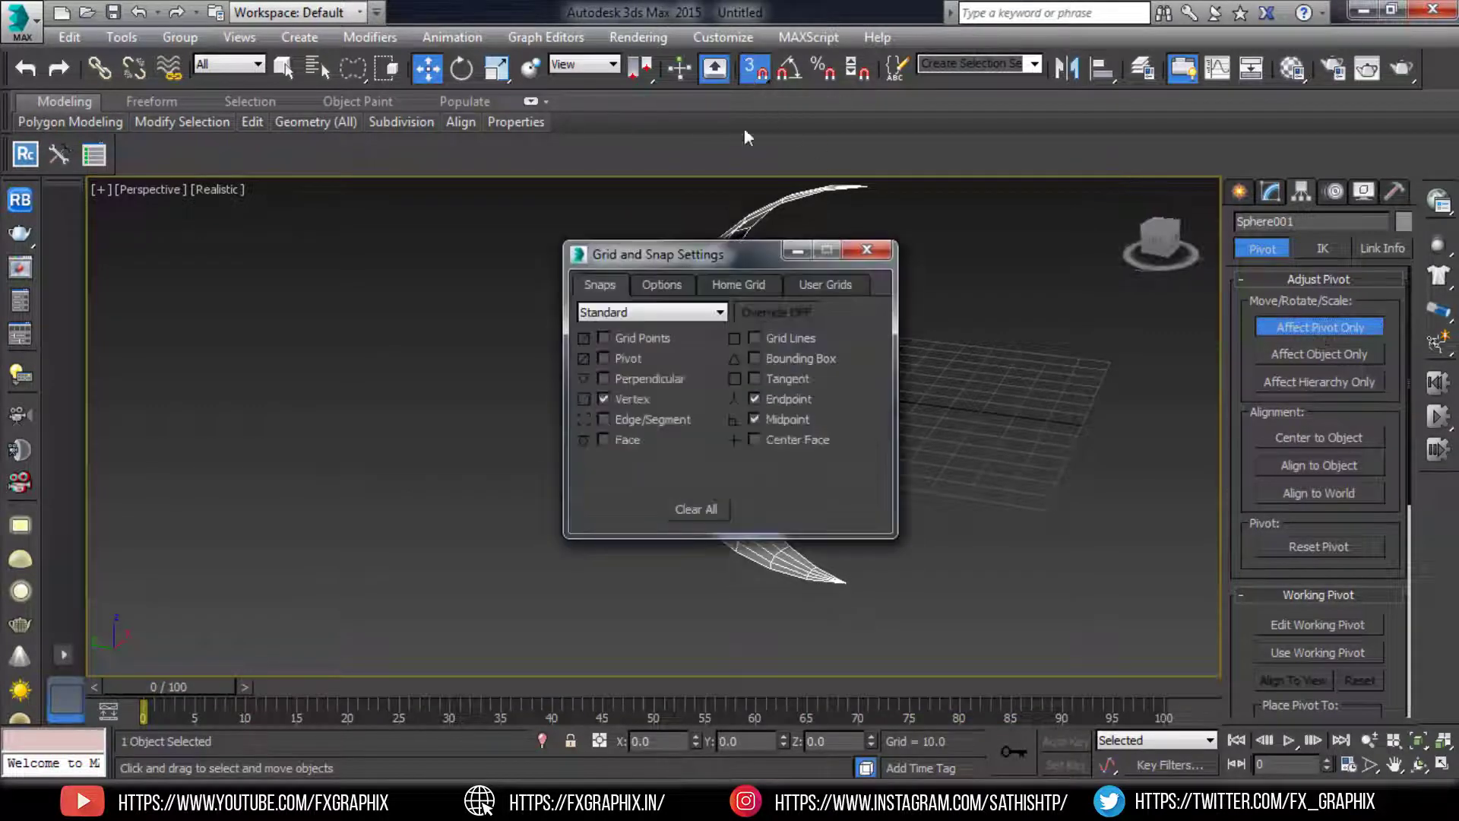
click(889, 254)
drag(855, 384, 846, 581)
key(Insert)
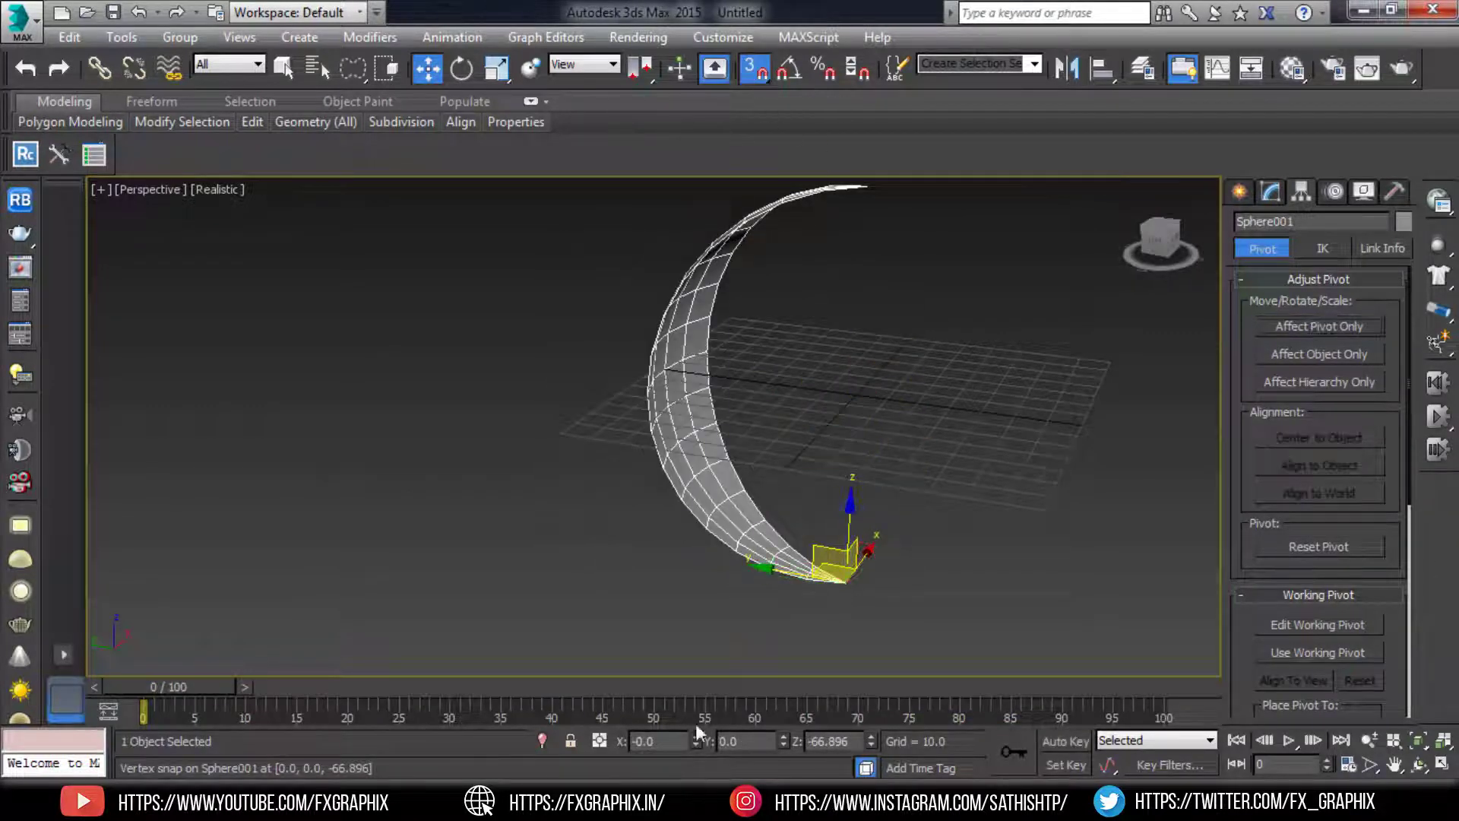
alt+middle_drag(1042, 470, 829, 521)
click(1266, 193)
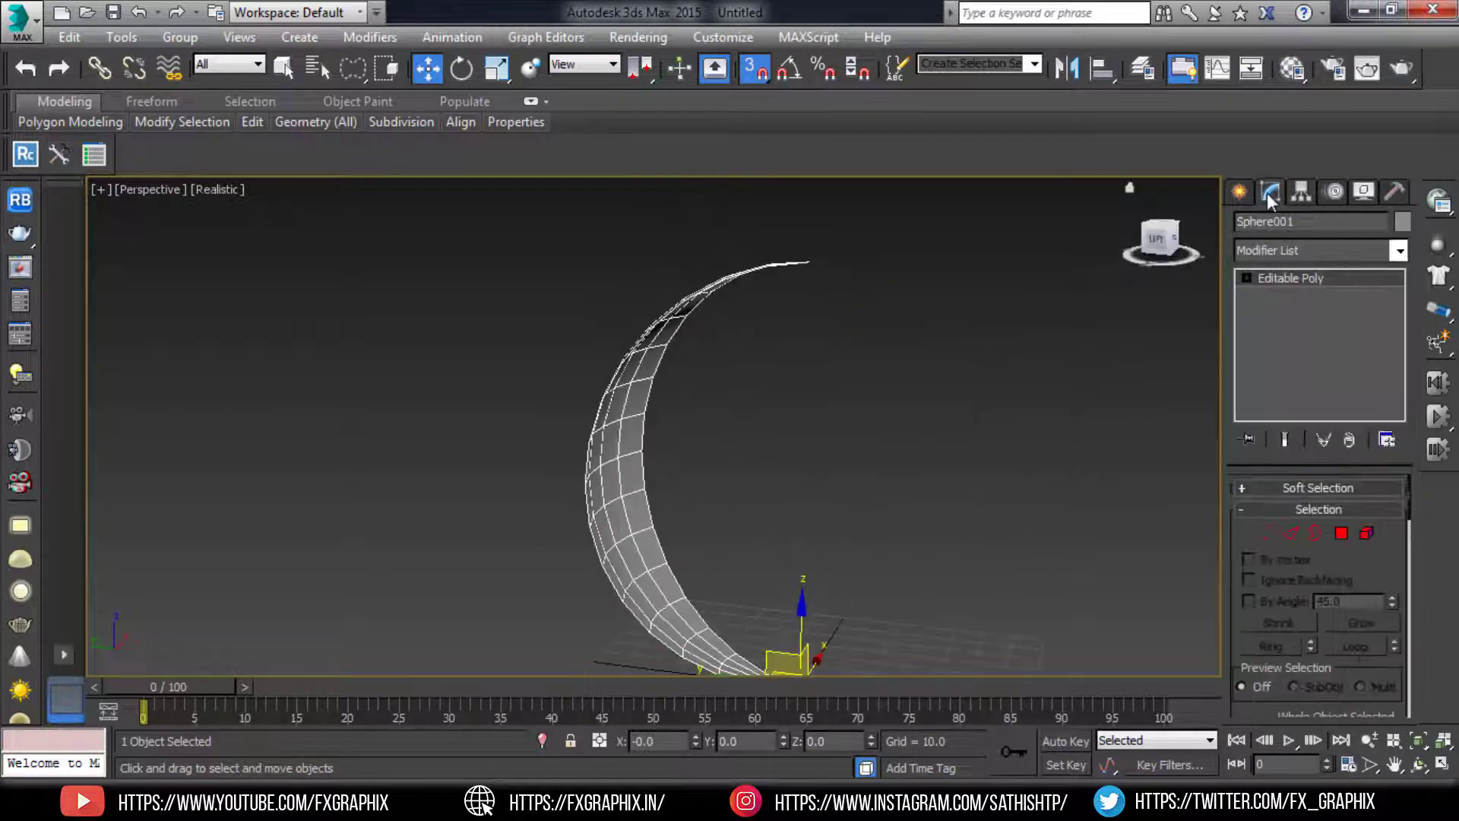
click(1293, 249)
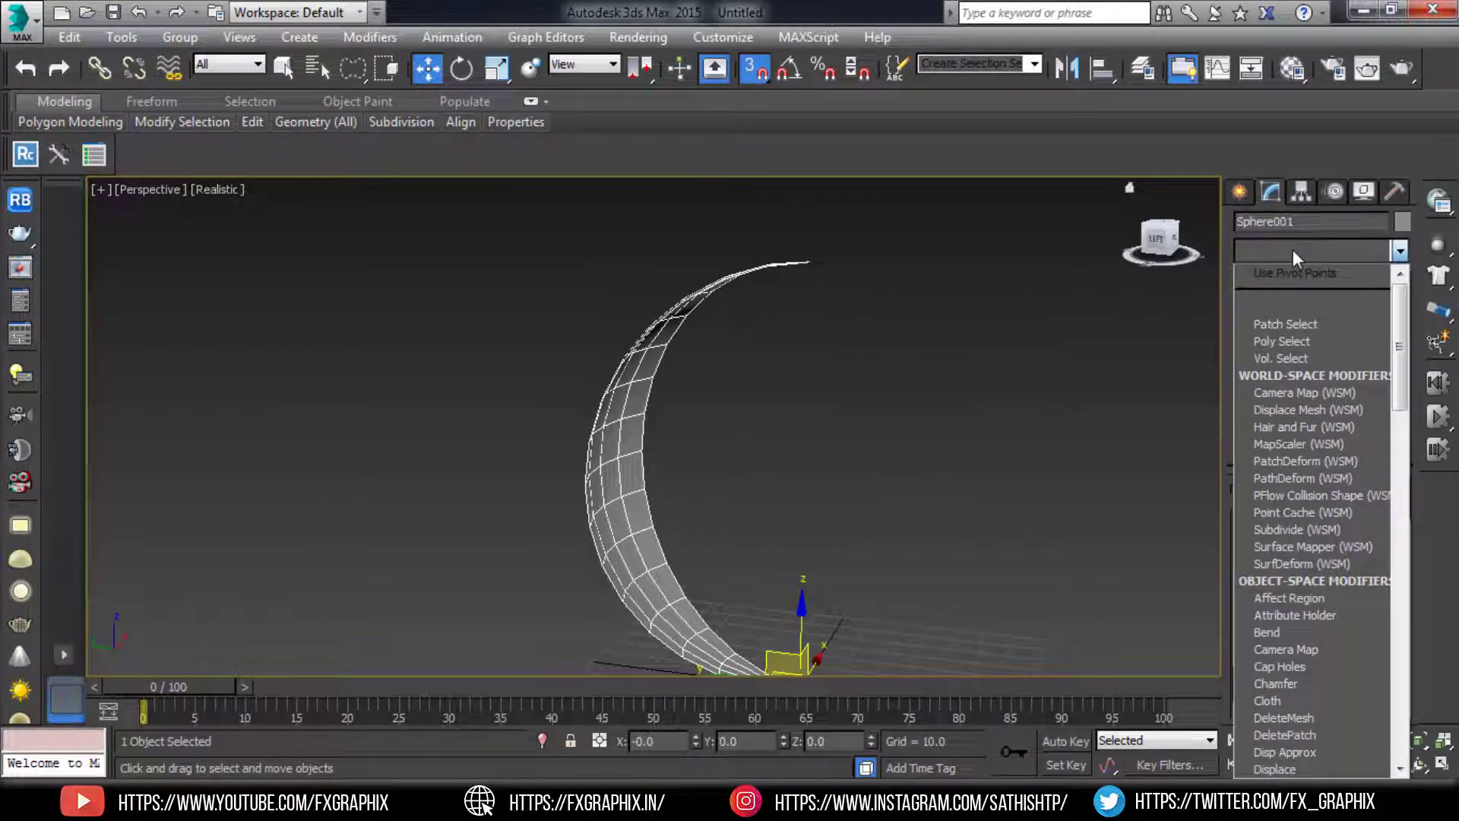
- Add TurboSmooth and a Shell modifier with Outer Amount about 0.43
key(t)
click(1298, 462)
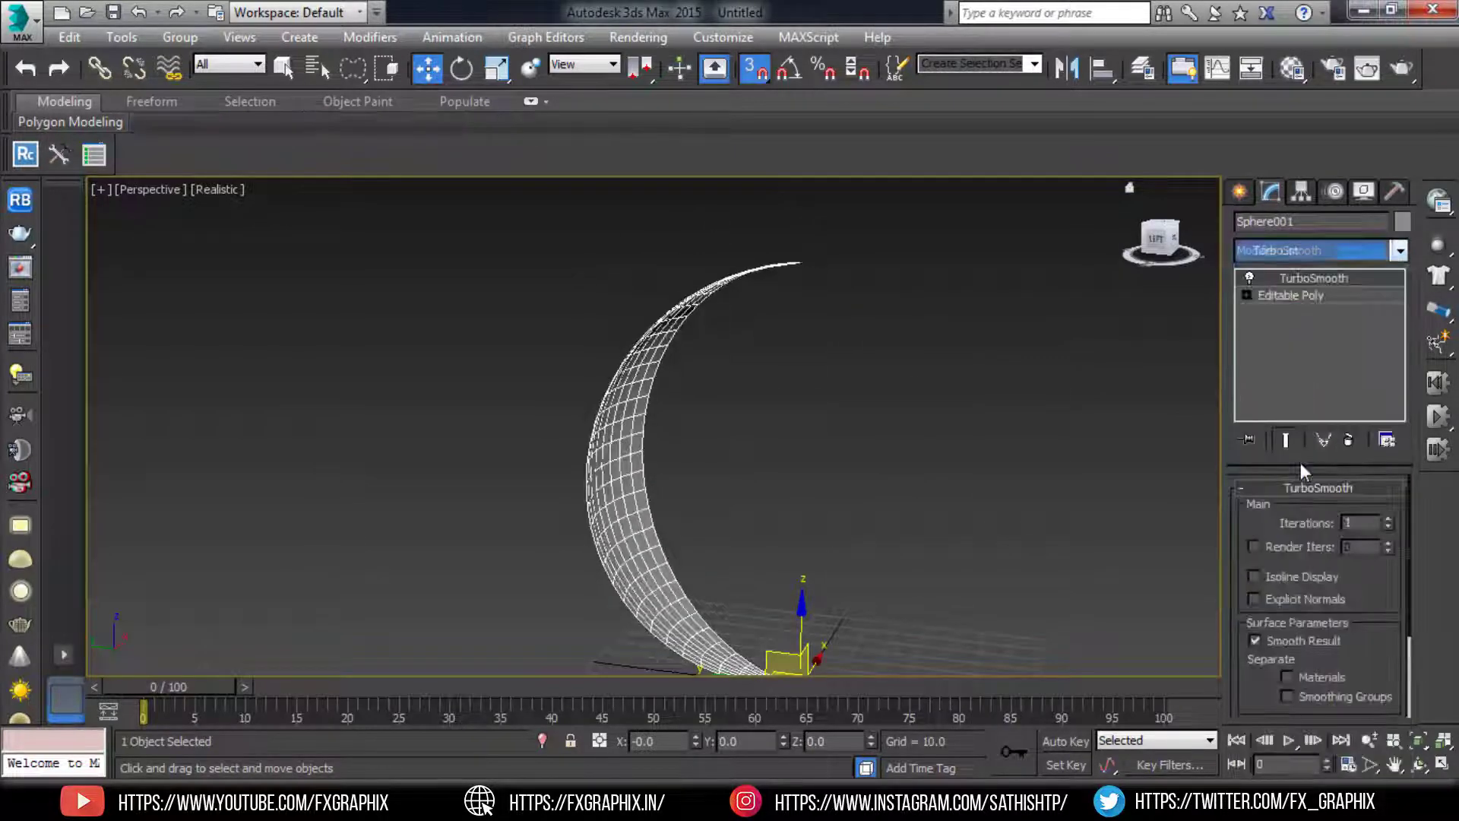
click(1306, 243)
key(s)
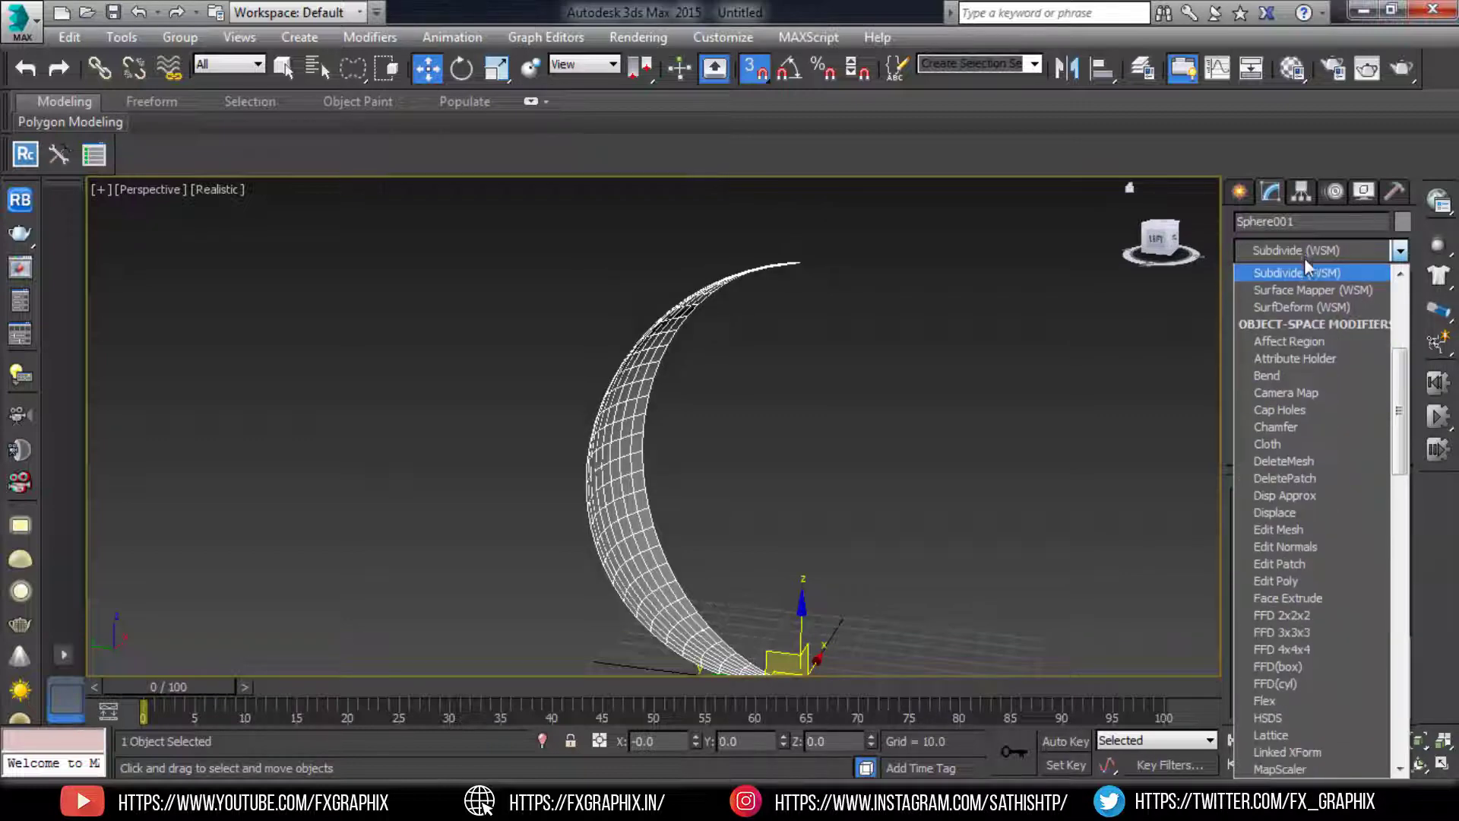
key(s)
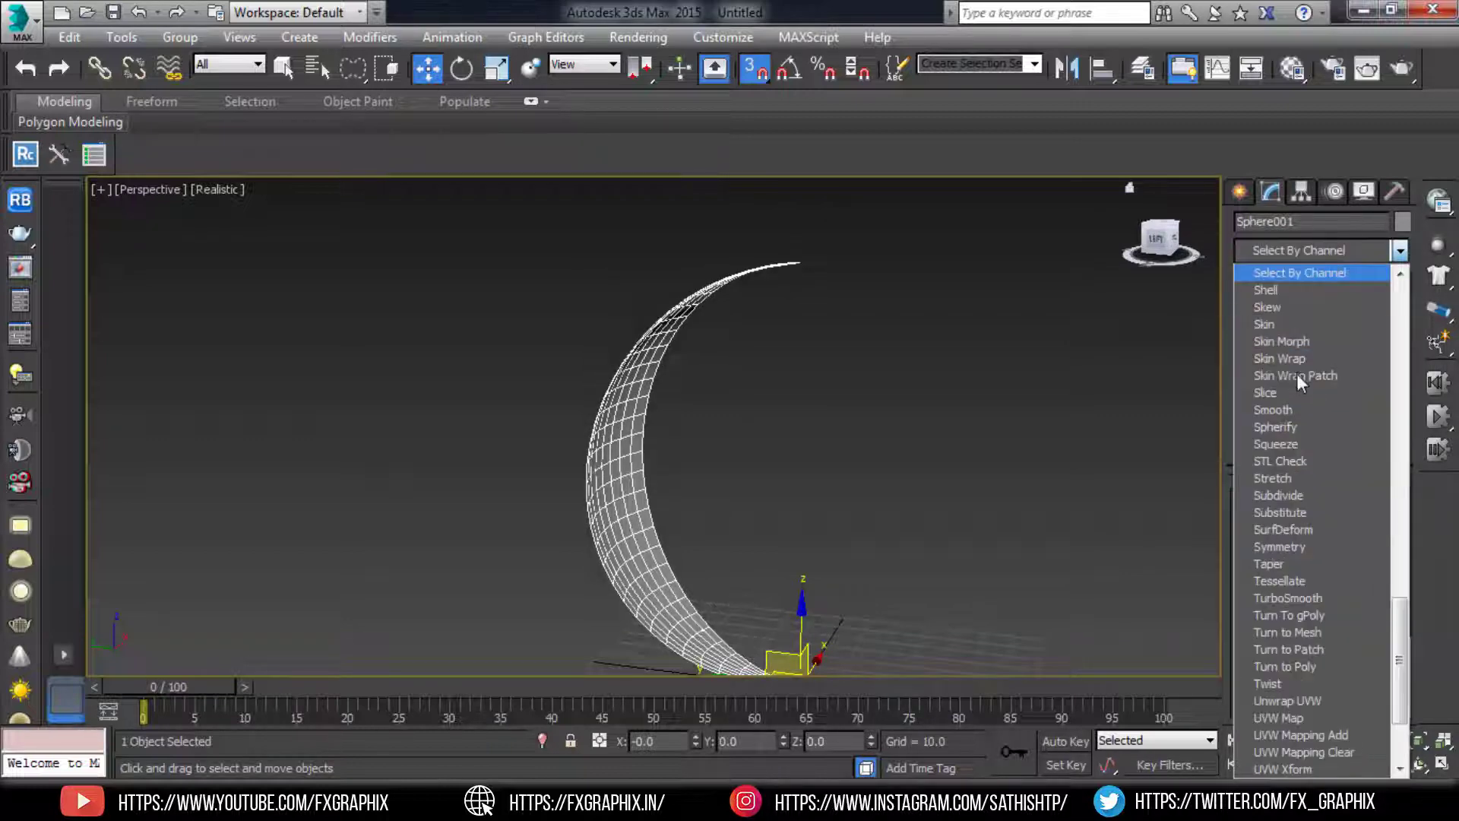
click(1280, 291)
drag(1389, 542, 1403, 600)
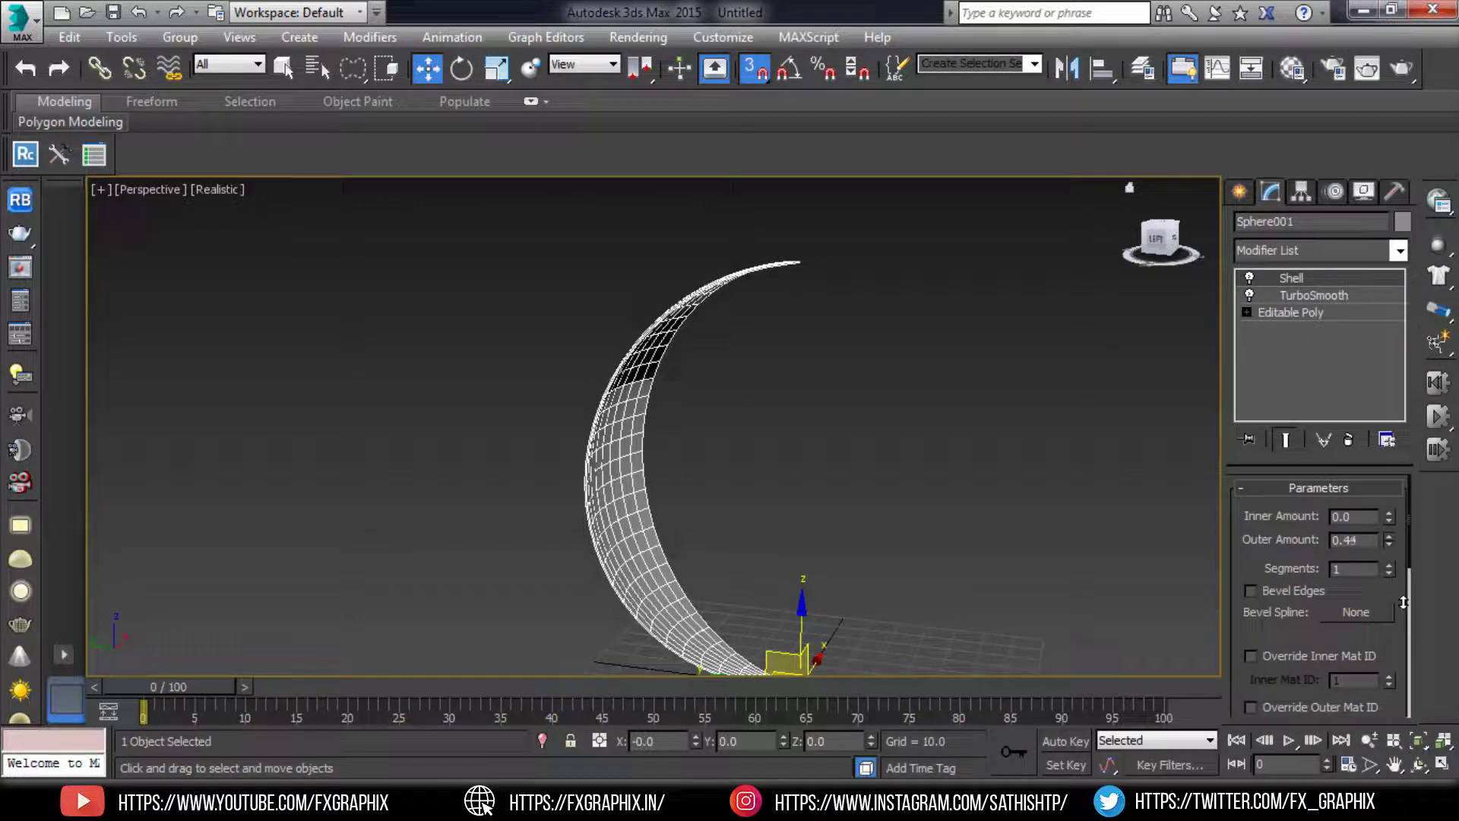
- Raise the TurboSmooth iterations to 2 and return to the Shell settings
alt+middle_drag(586, 283, 684, 342)
click(1314, 295)
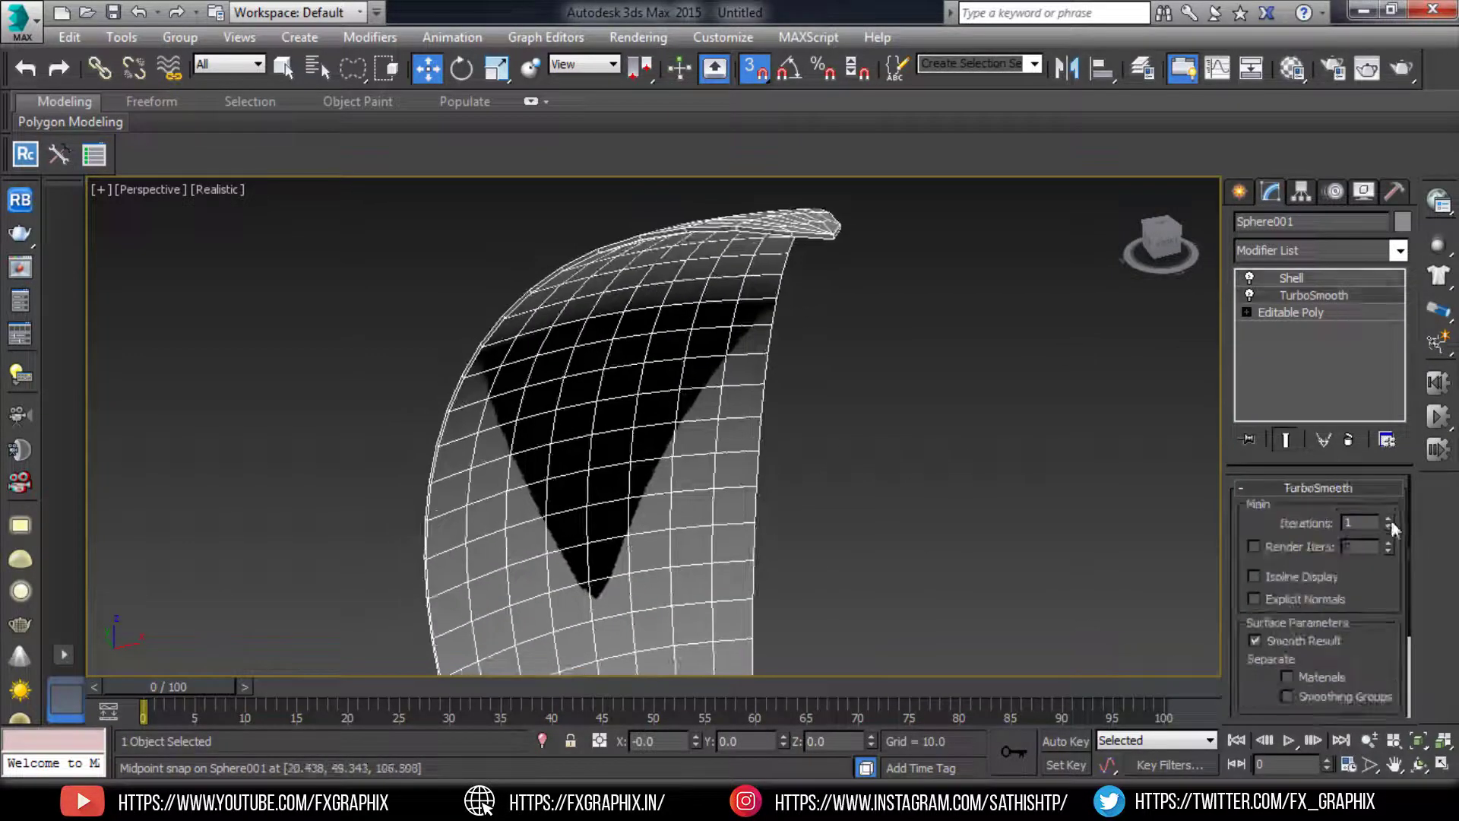
click(1388, 518)
alt+middle_drag(893, 345, 699, 459)
click(1292, 277)
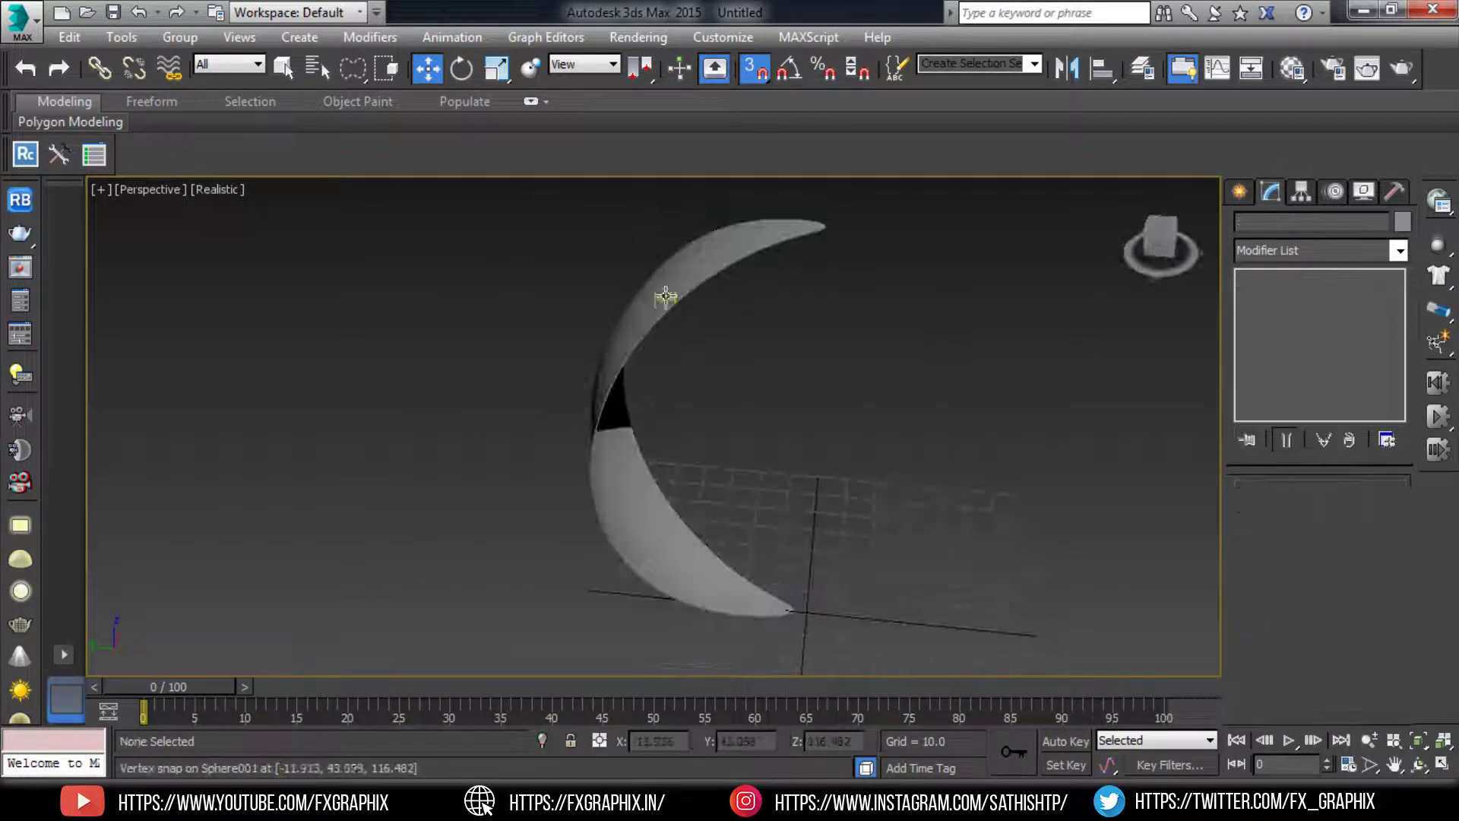
- Assign a Gradient Ramp map to the material's Diffuse colour
key(m)
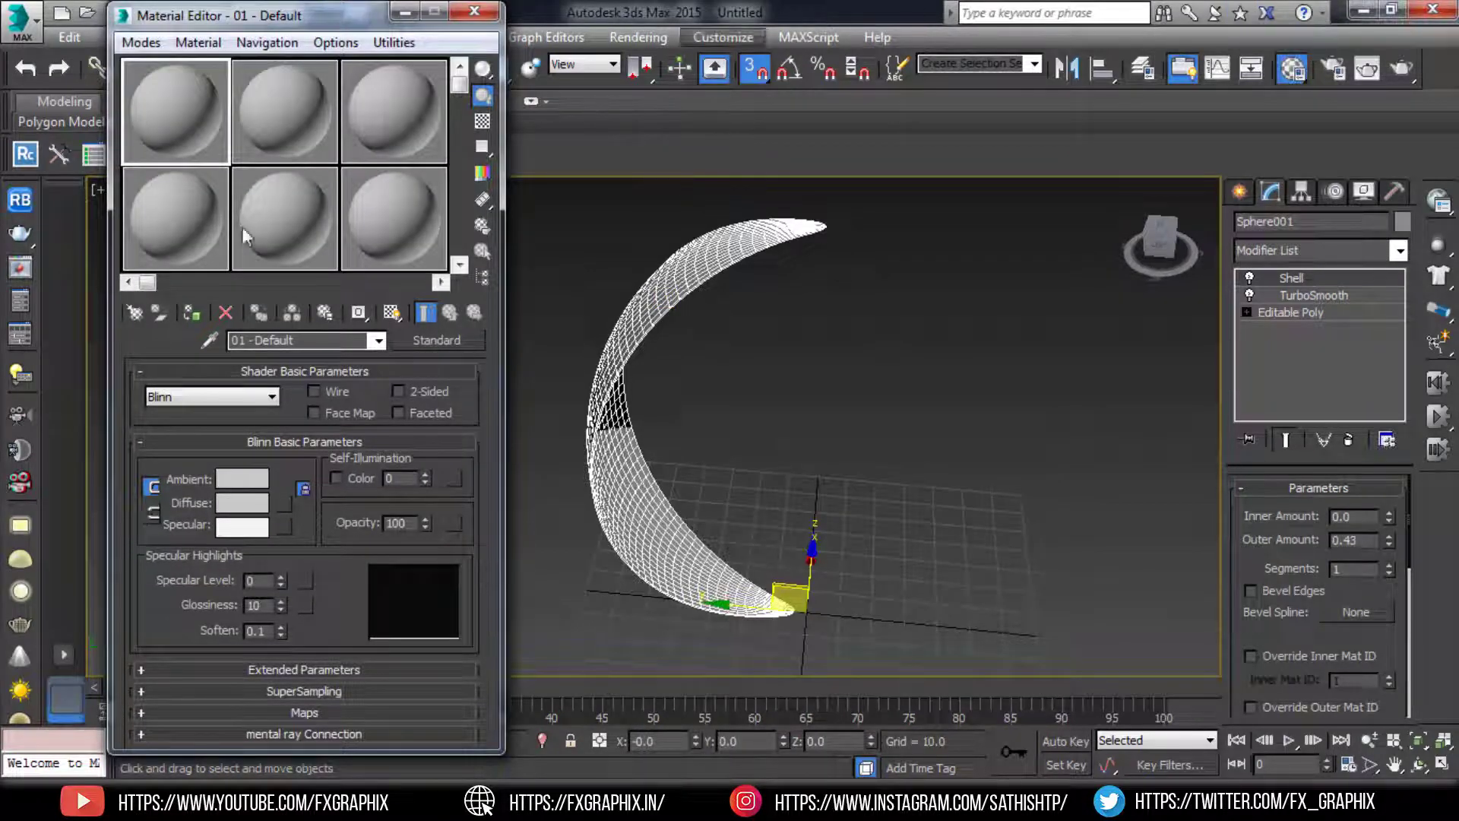
click(283, 502)
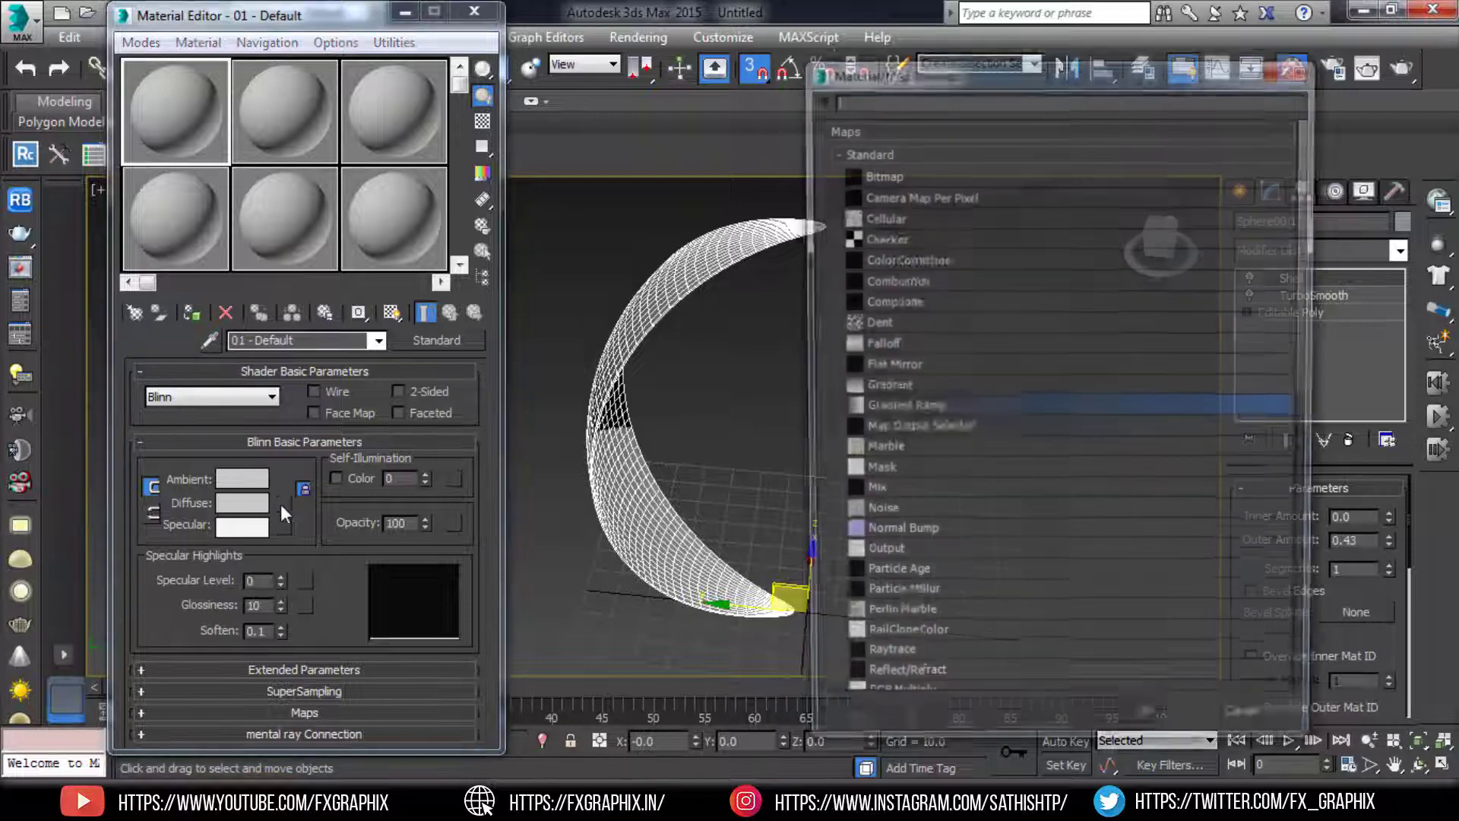
double_click(892, 403)
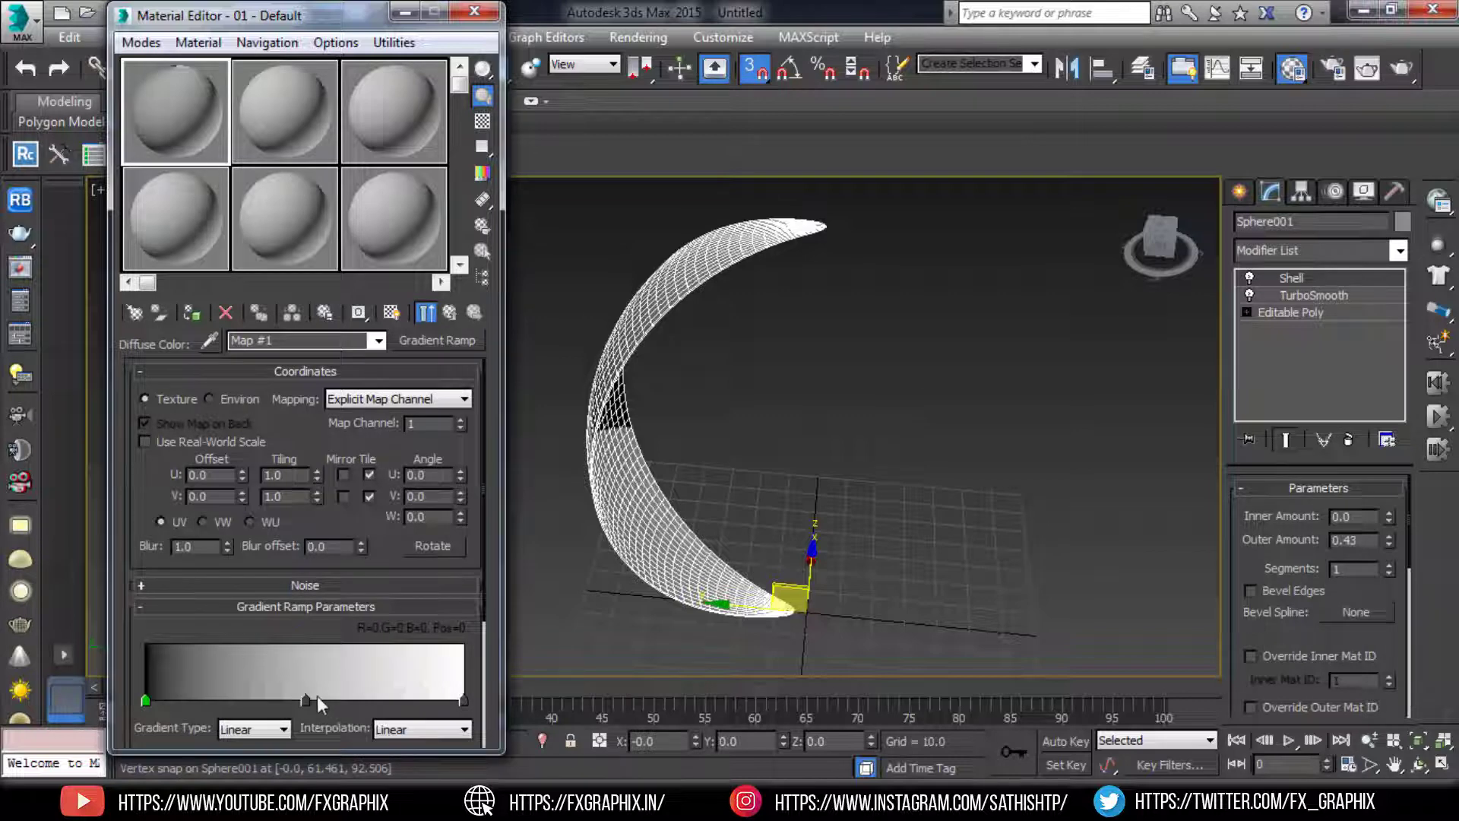
- Set the gradient's middle and right flags to yellow and the left flag to orange
double_click(304, 700)
drag(490, 212, 461, 157)
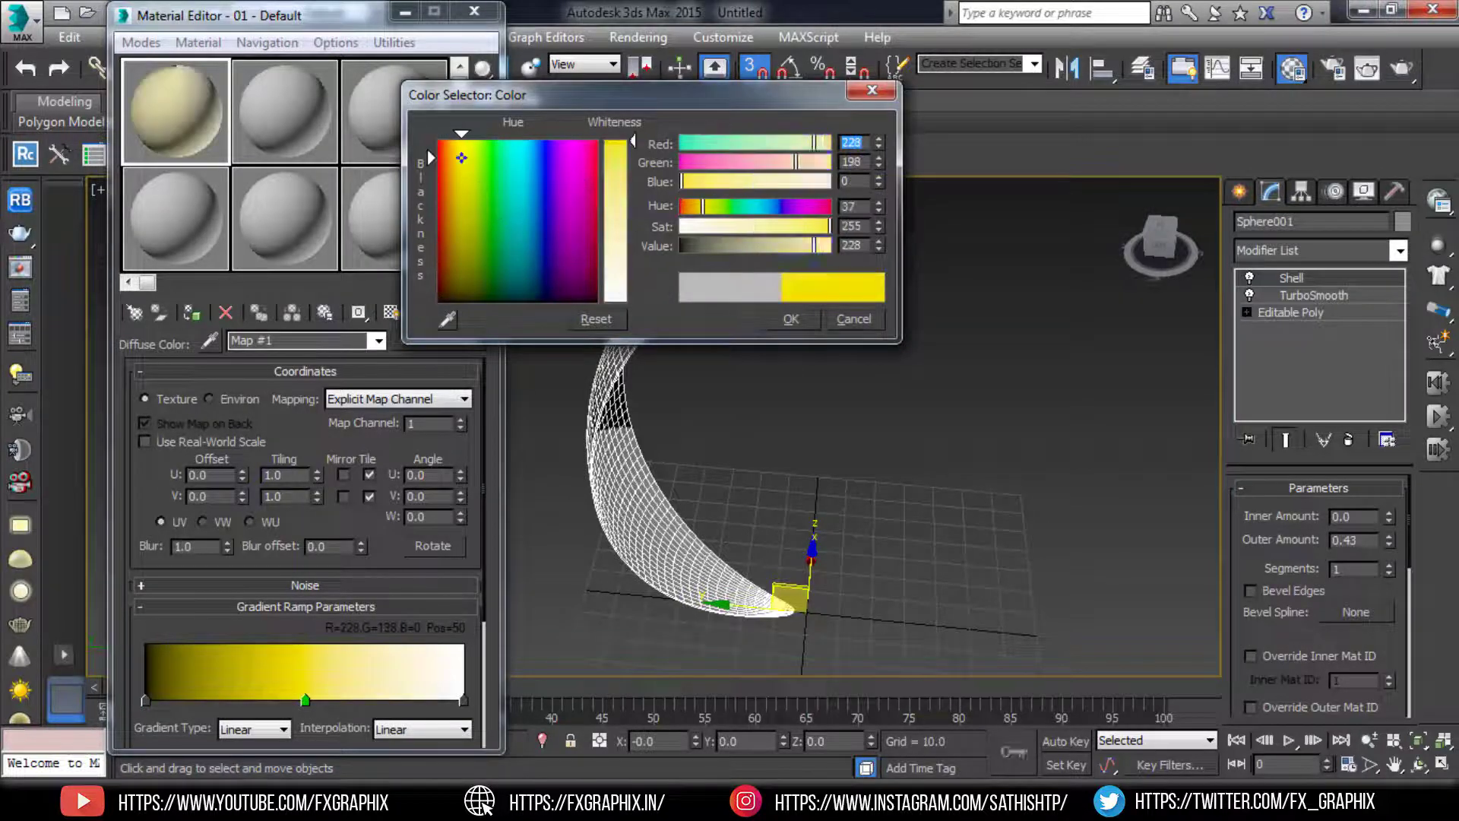
click(791, 318)
double_click(464, 700)
key(Return)
double_click(464, 700)
drag(486, 228, 461, 145)
click(791, 318)
double_click(145, 700)
click(450, 138)
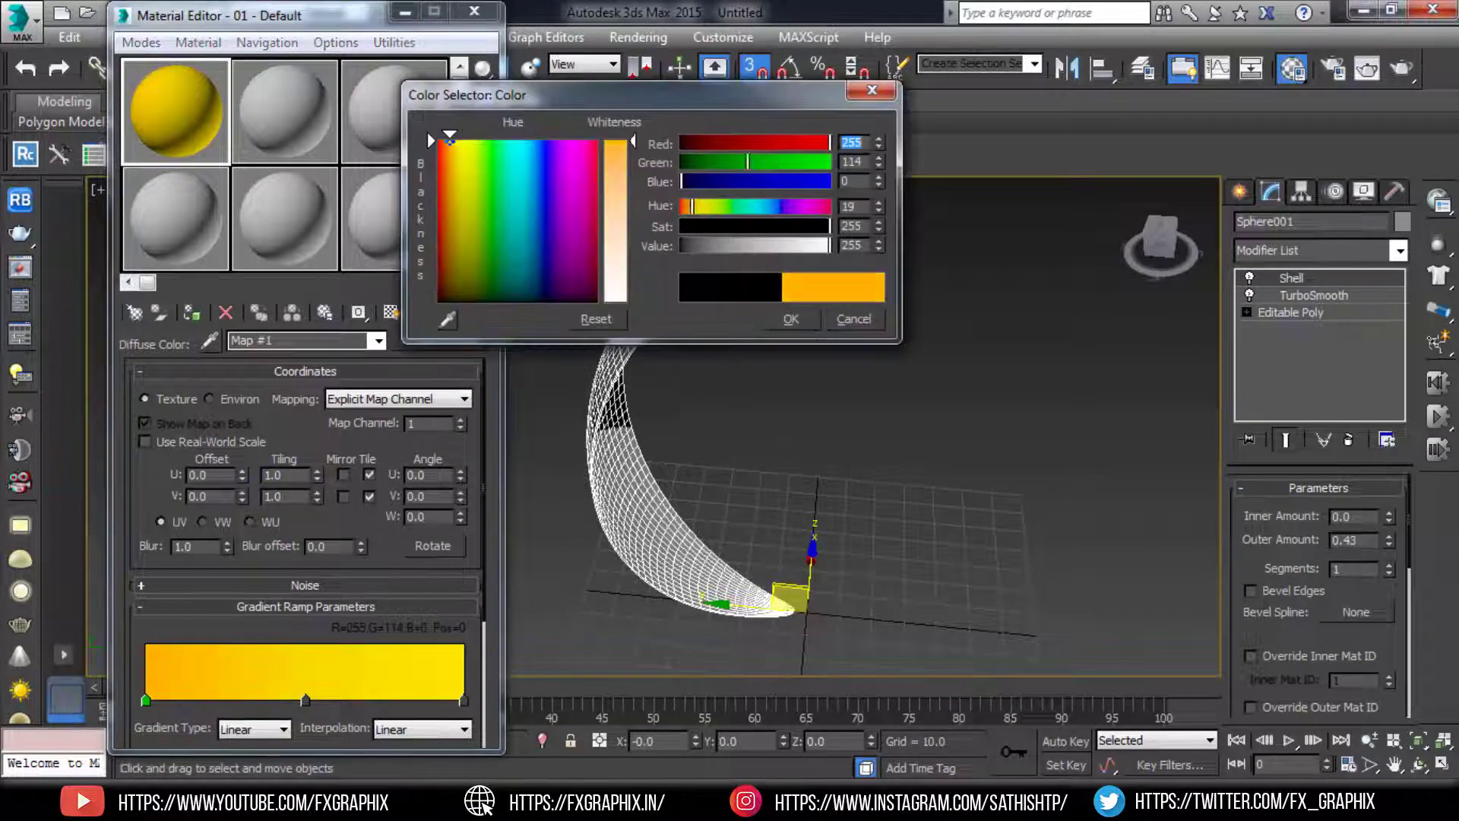
click(793, 320)
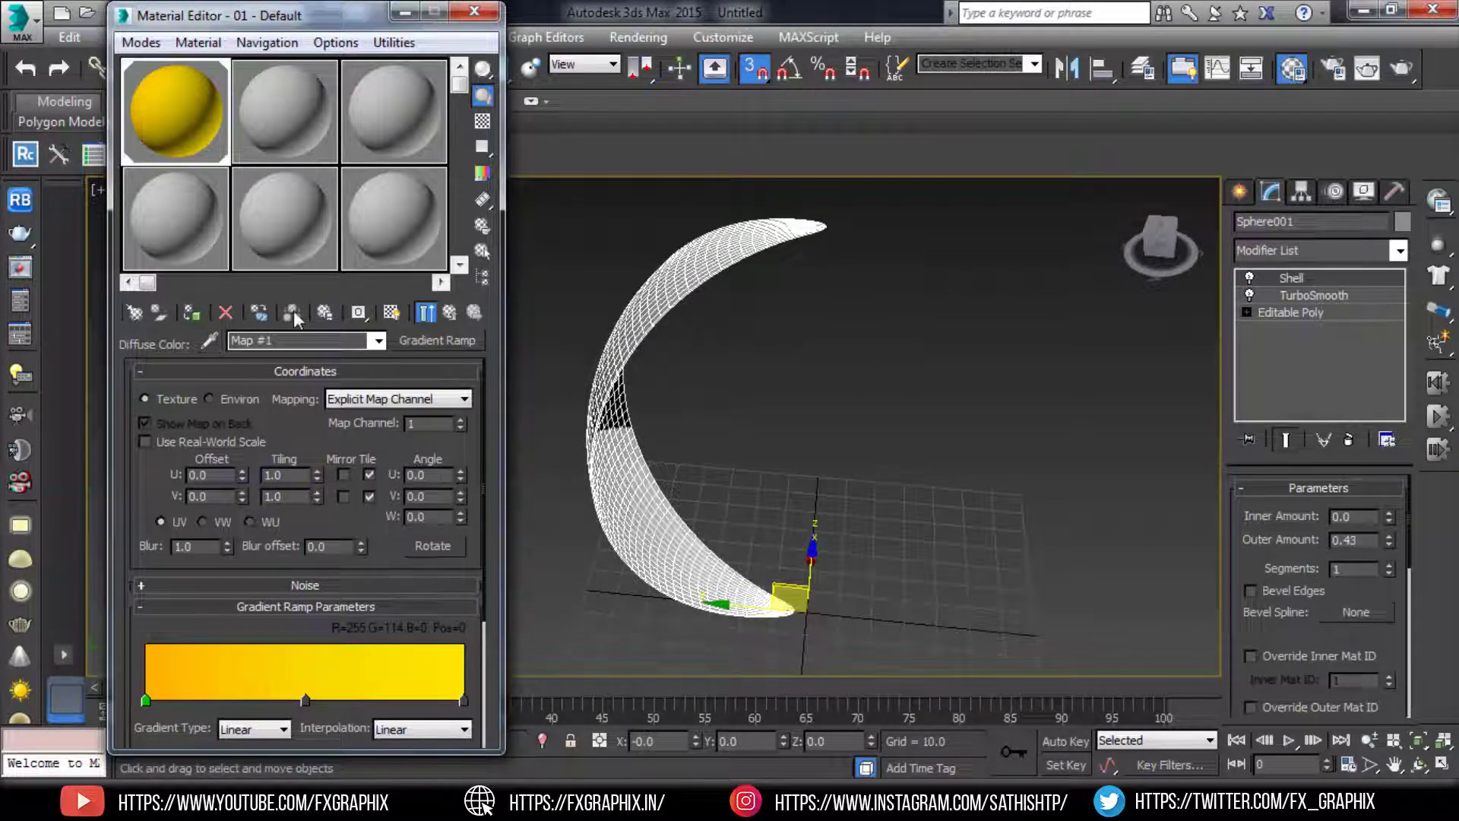
- Show the gradient material on the shell in the viewport and view it edge-on
click(391, 313)
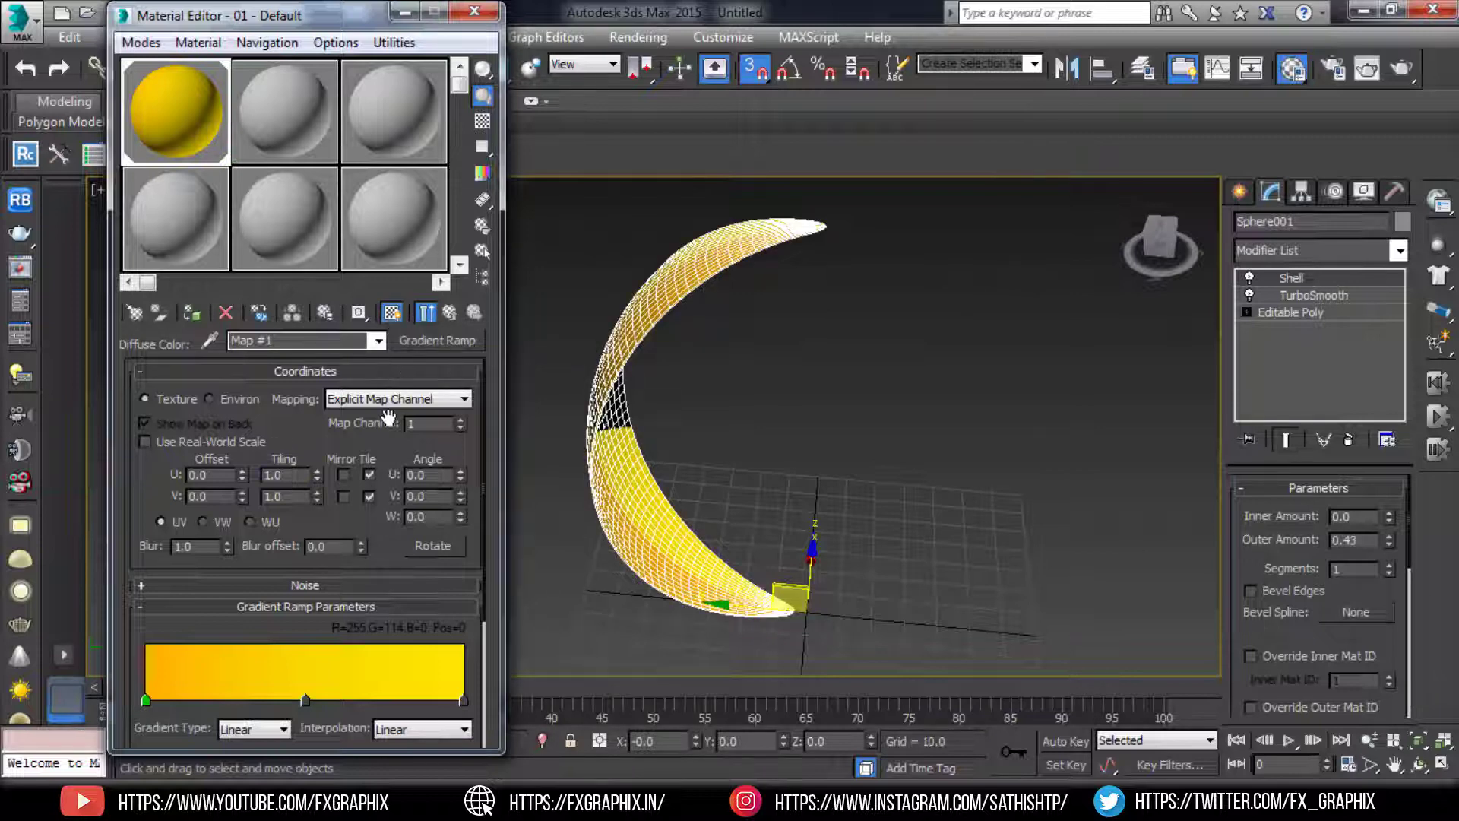
alt+middle_drag(760, 496, 592, 341)
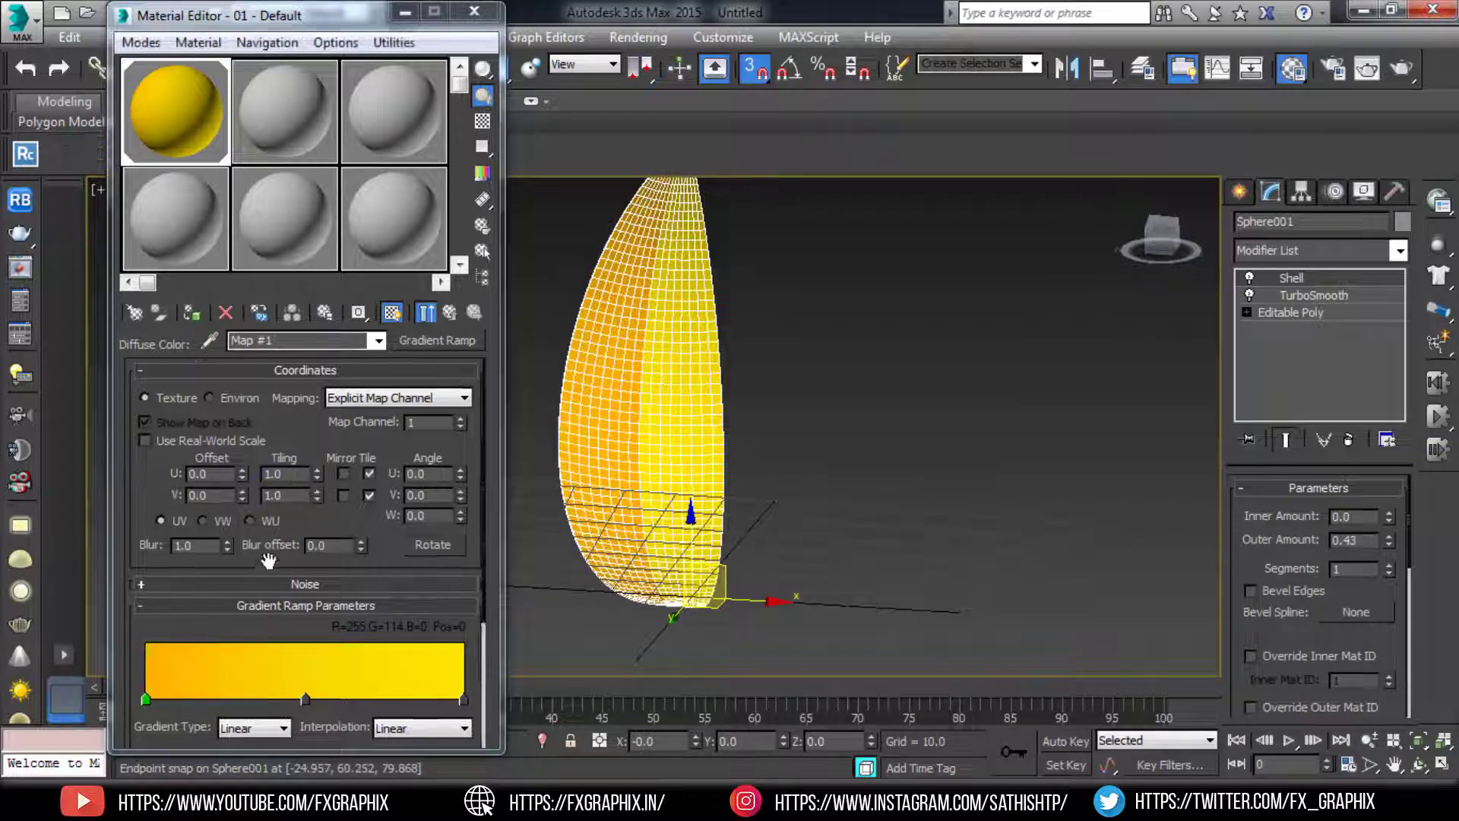
drag(269, 561, 268, 377)
- Try Box and Radial gradient types, then settle on Tartan
click(255, 544)
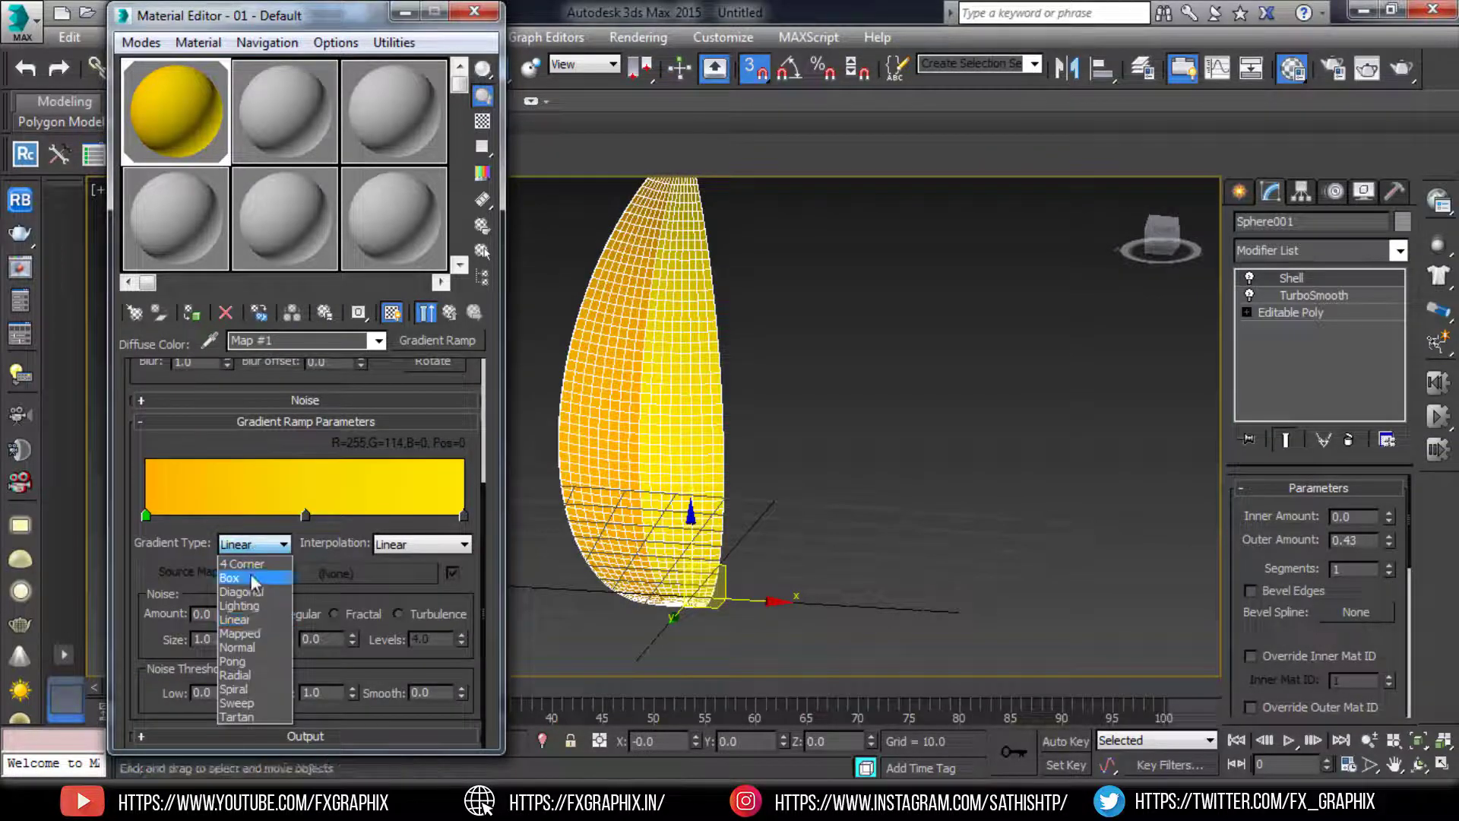
click(253, 579)
click(261, 549)
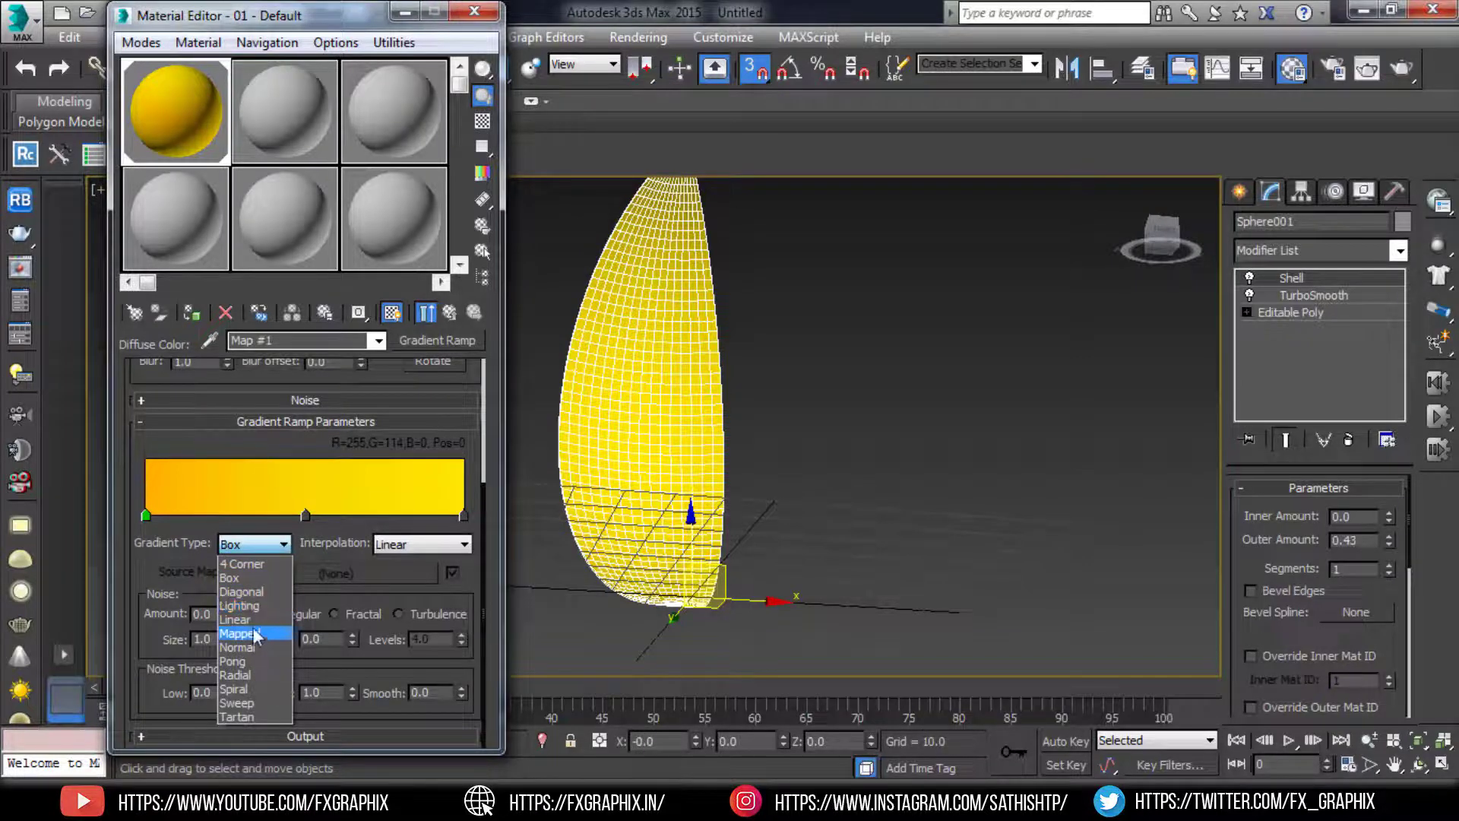
click(252, 676)
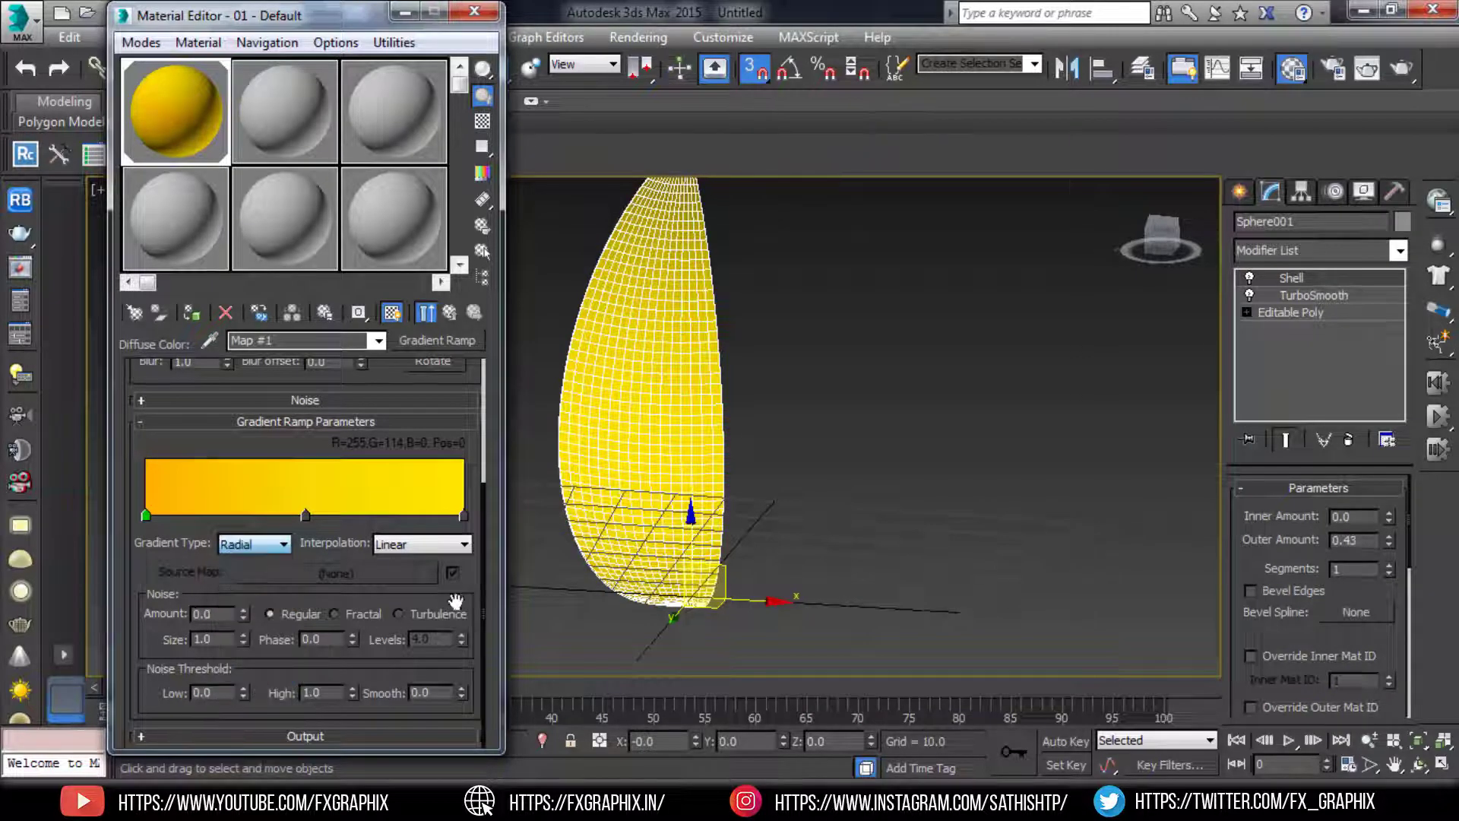
alt+middle_drag(666, 475, 783, 462)
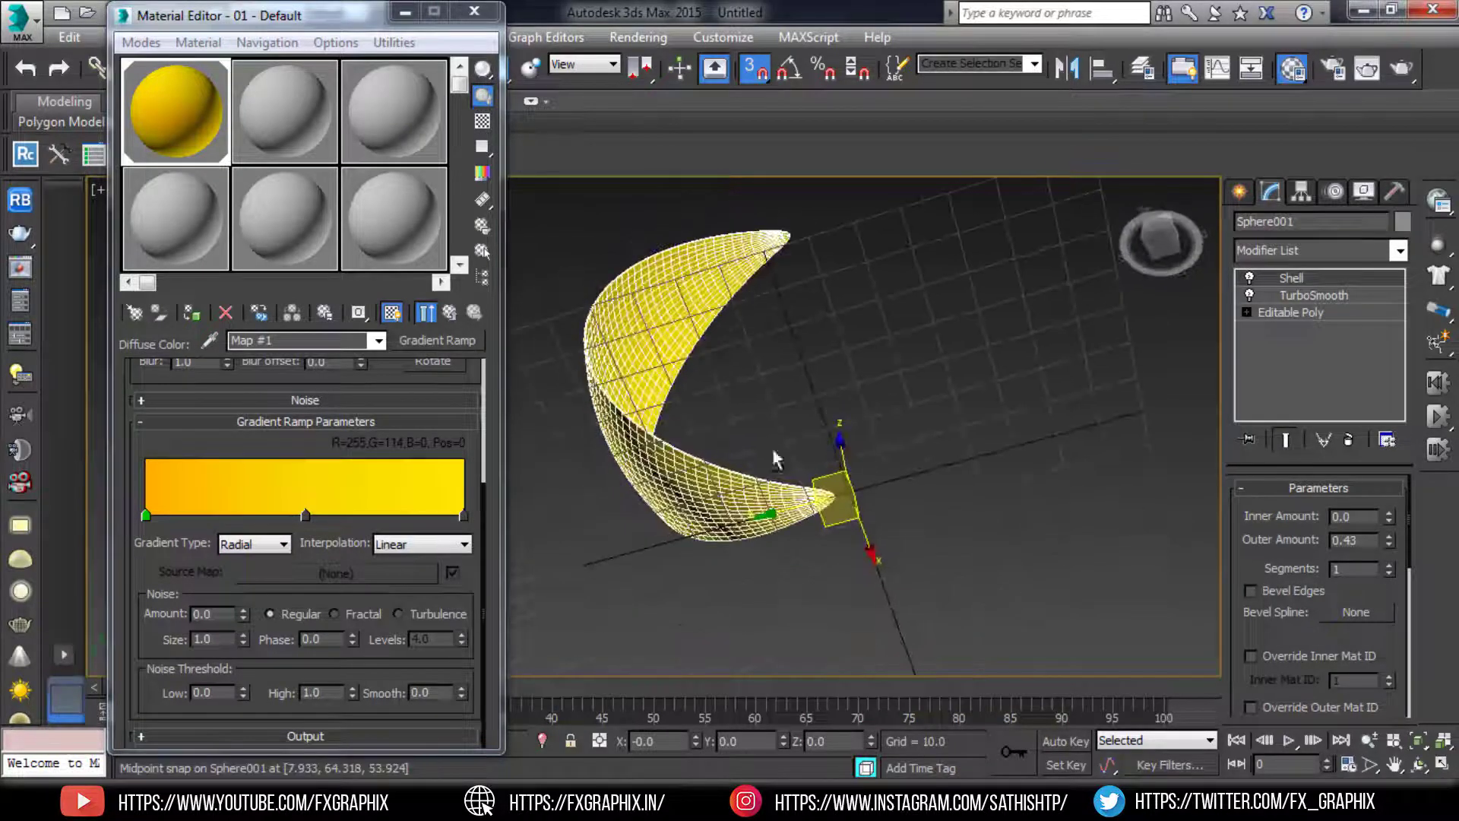
click(257, 543)
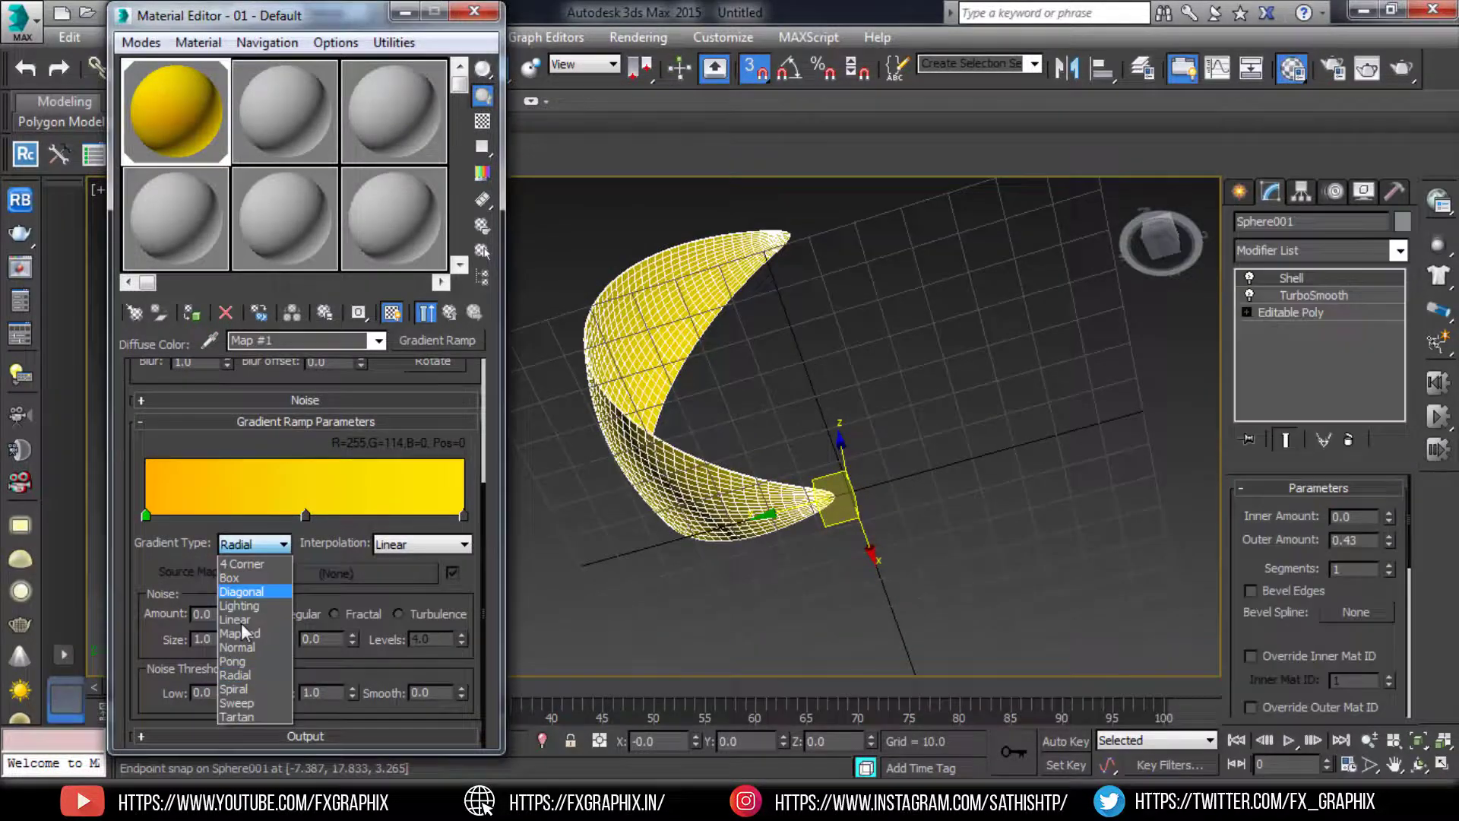
click(244, 723)
- Deepen the left flag's orange by lowering Green from 114 to 84
alt+middle_drag(722, 397, 363, 593)
double_click(145, 516)
drag(747, 162, 729, 162)
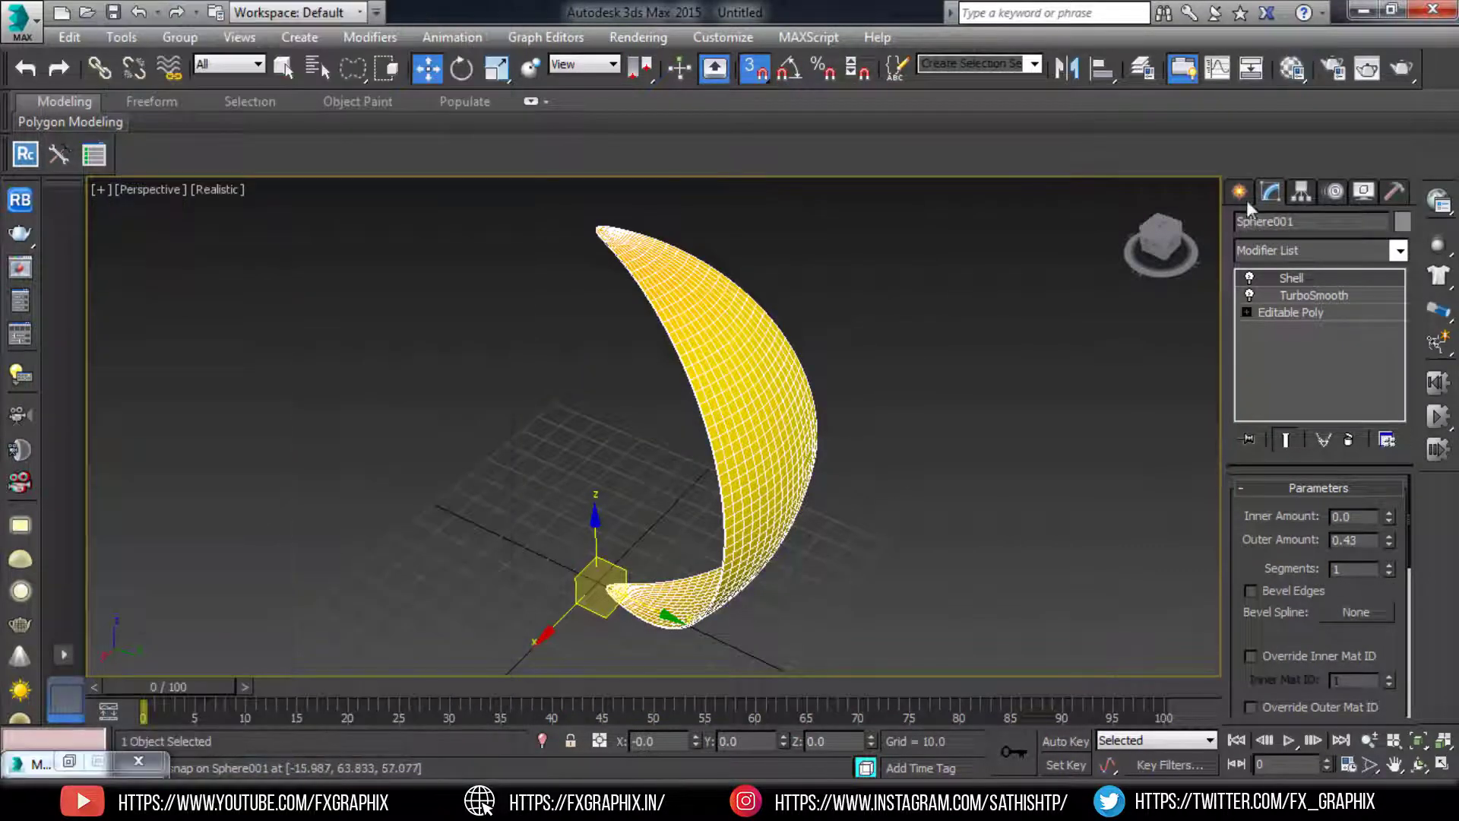
- Create a new sphere at the crescent's lower tip and scale its Z to 39%
click(1244, 193)
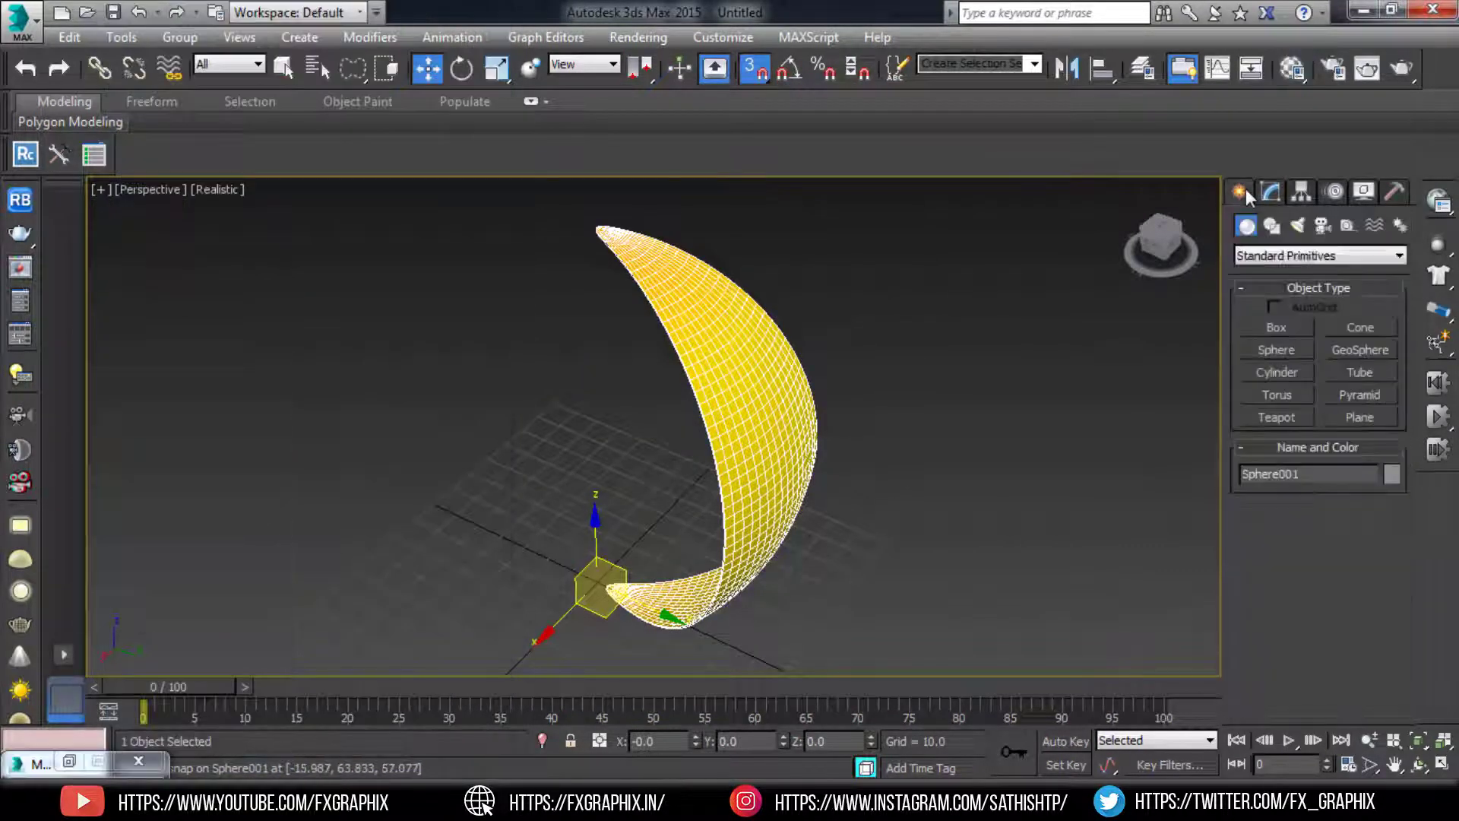
click(1288, 349)
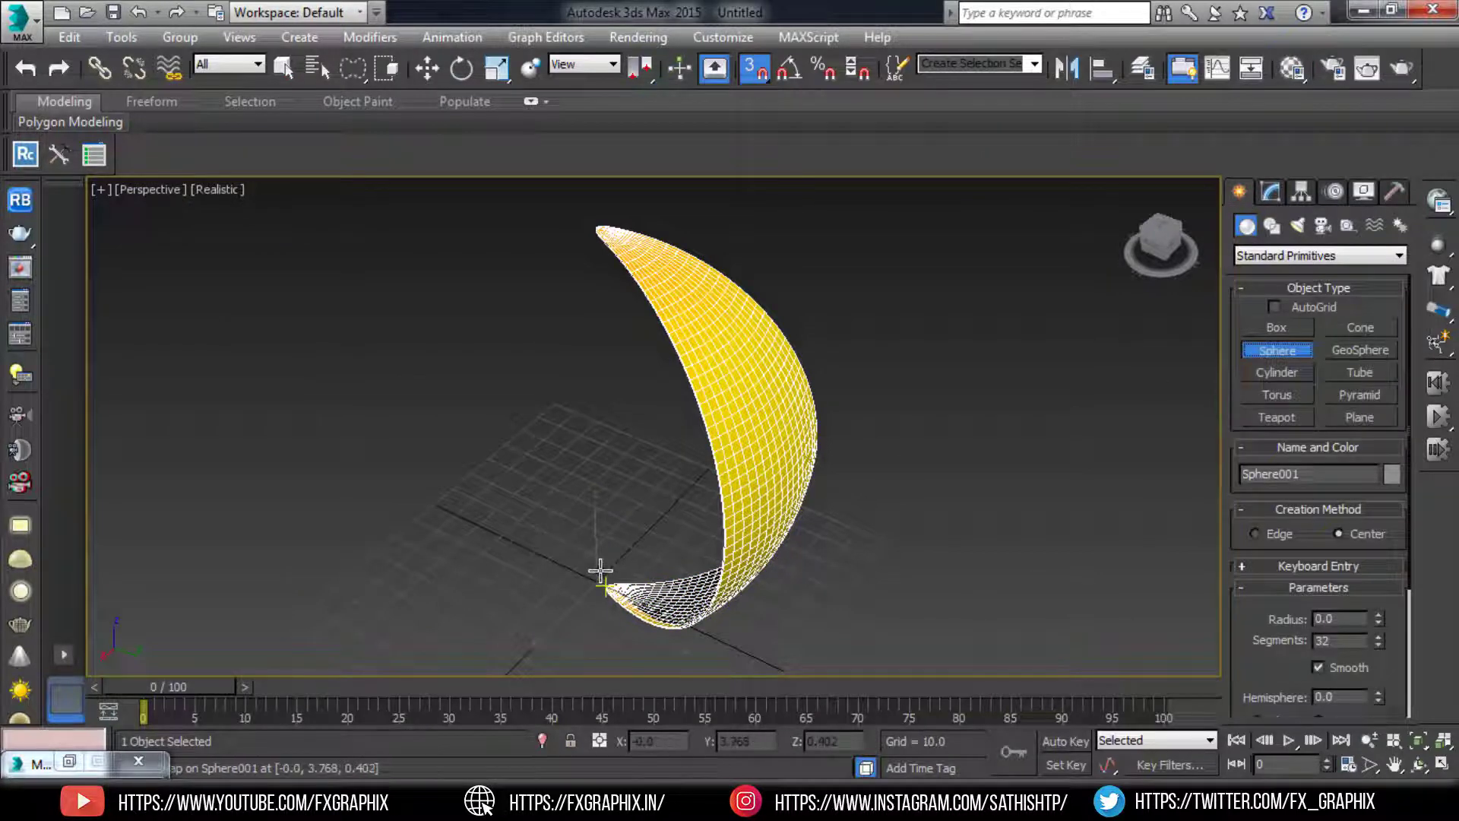
drag(599, 576, 651, 612)
key(r)
mouse_move(609, 535)
mouse_down()
mouse_move(608, 592)
mouse_move(607, 508)
mouse_up()
- Turn off snapping and move the flattened sphere to Y 3.768, Z 14.462
key(w)
key(s)
mouse_move(606, 508)
alt+middle_down()
mouse_move(656, 455)
mouse_move(635, 507)
alt+middle_up()
drag(598, 508, 593, 500)
alt+middle_drag(593, 500, 755, 604)
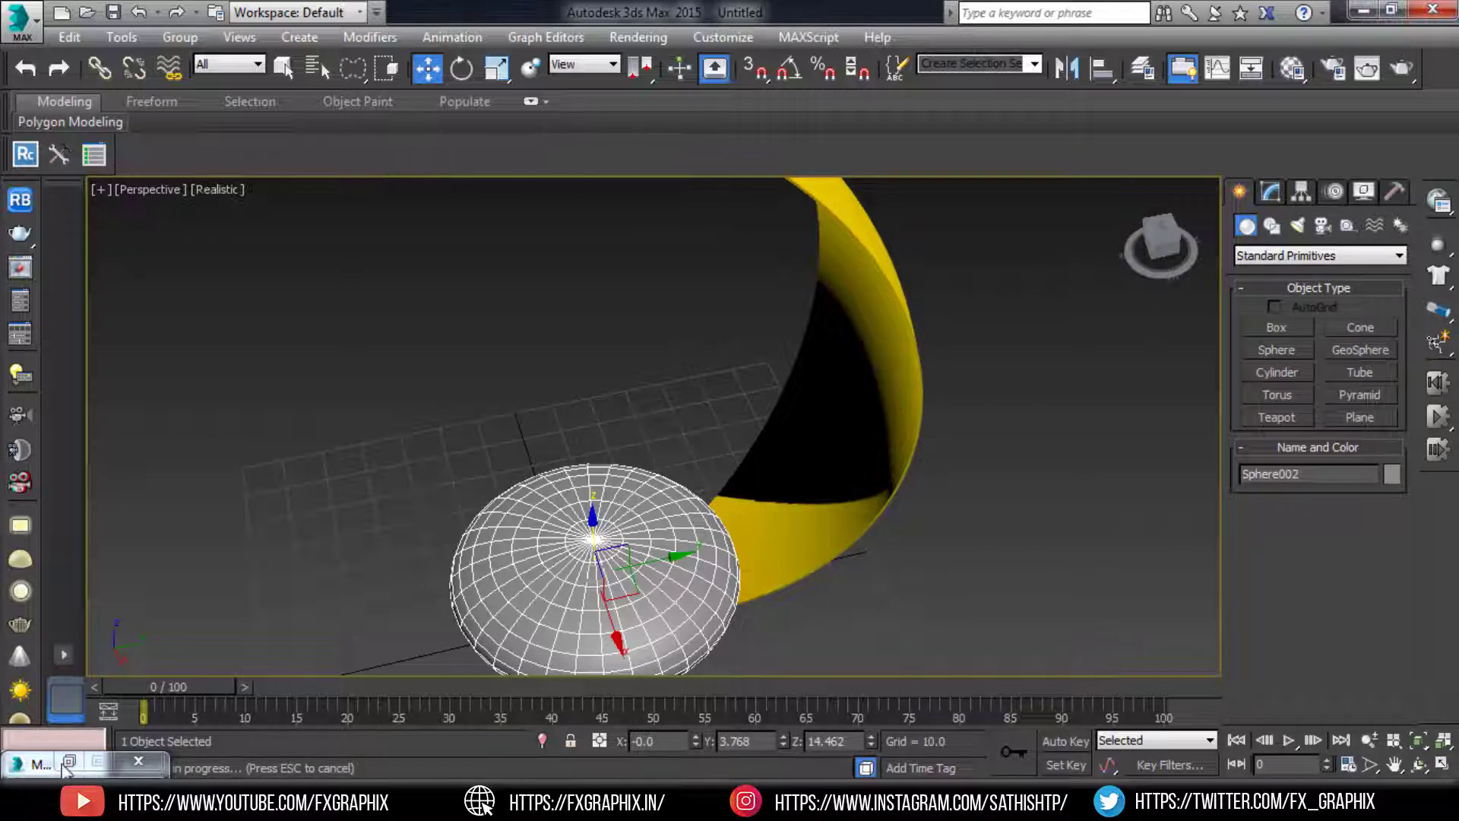
- In a fresh second material slot, add a Bitmap map to the Diffuse colour
click(68, 763)
click(266, 77)
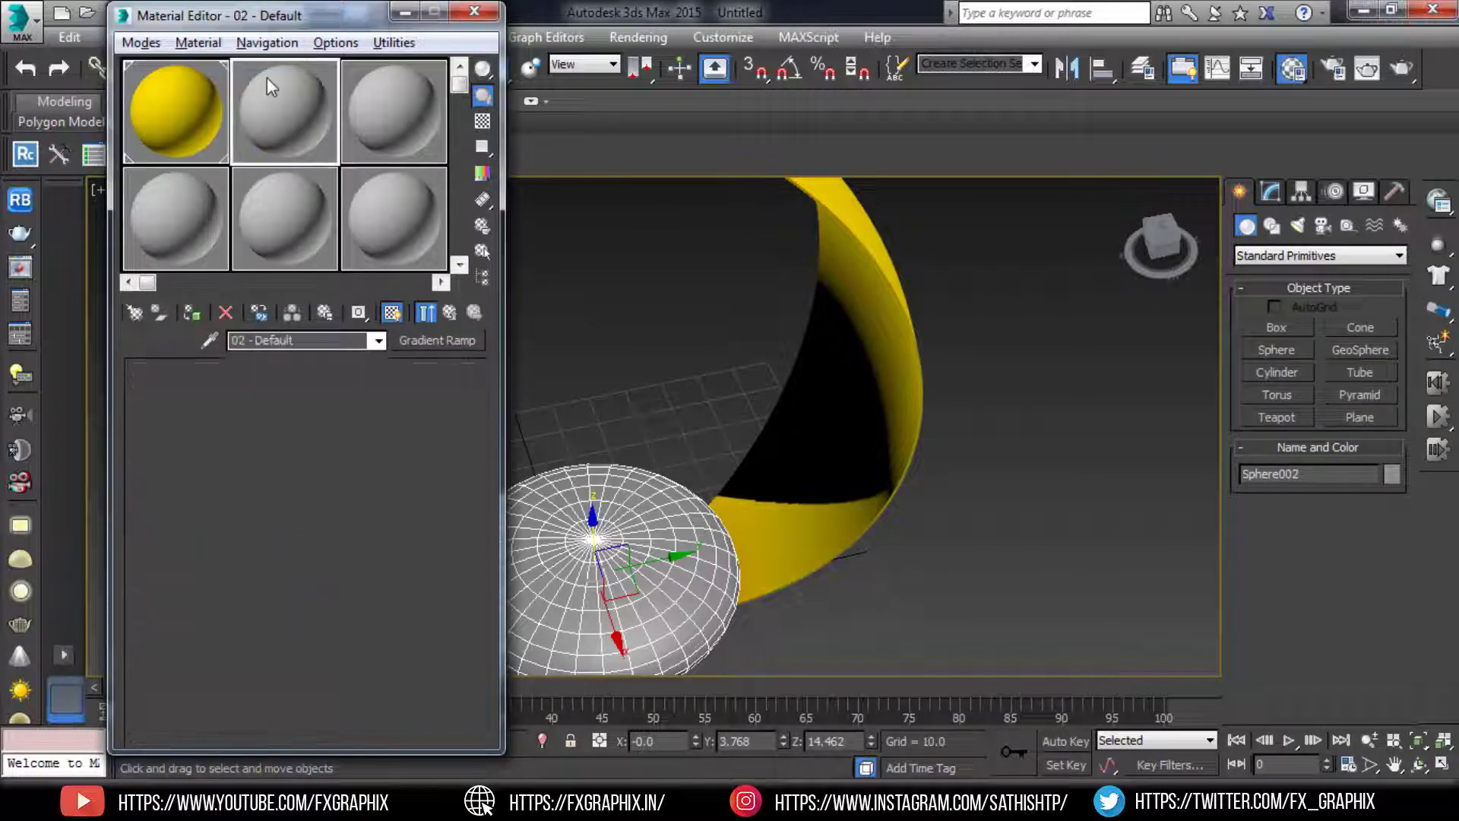
click(182, 313)
click(286, 503)
double_click(910, 165)
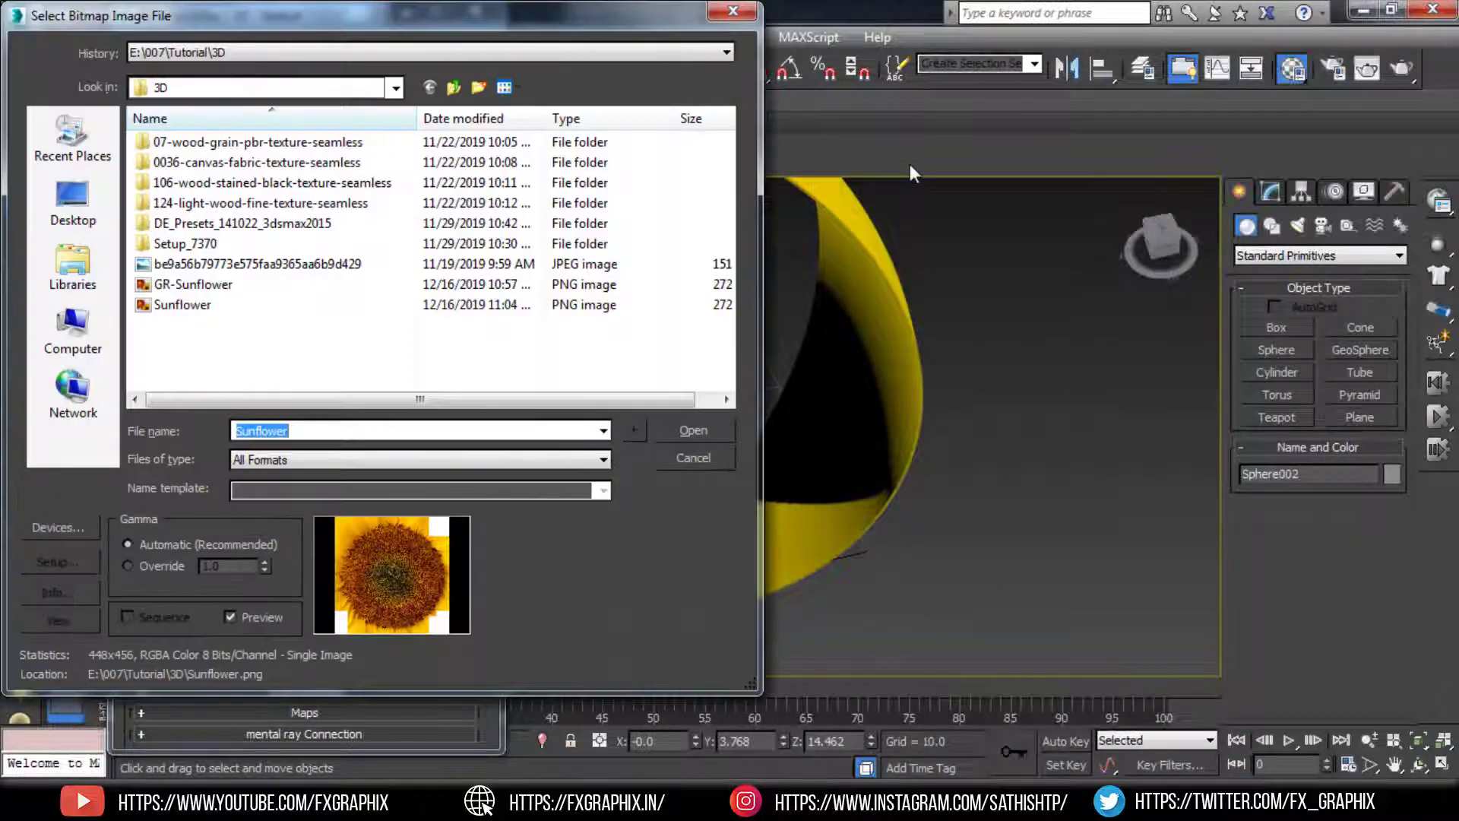
- Load Sunflower.png, assign the material to the flattened sphere and show it in the viewport
click(165, 306)
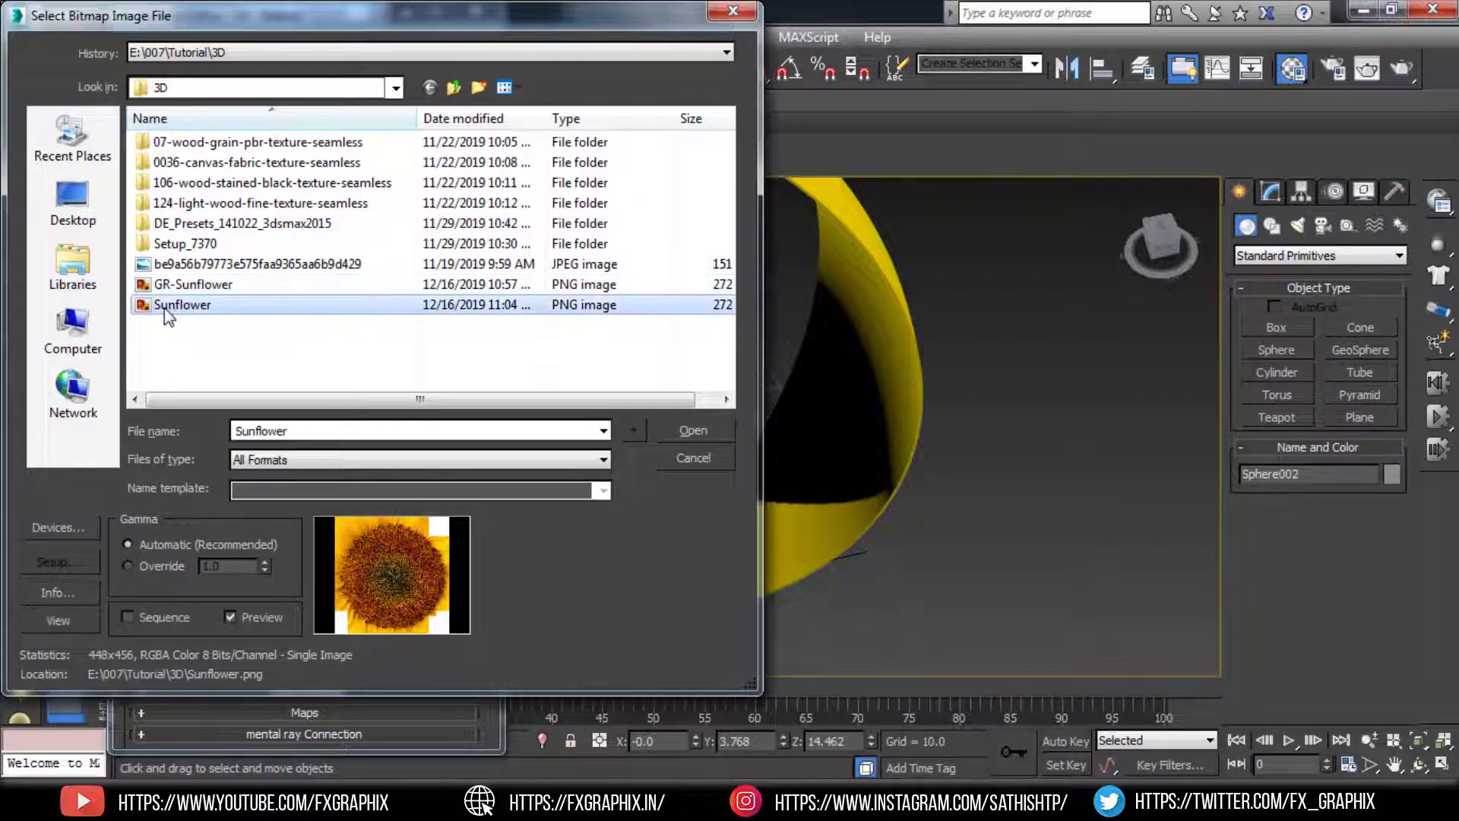
key(Up)
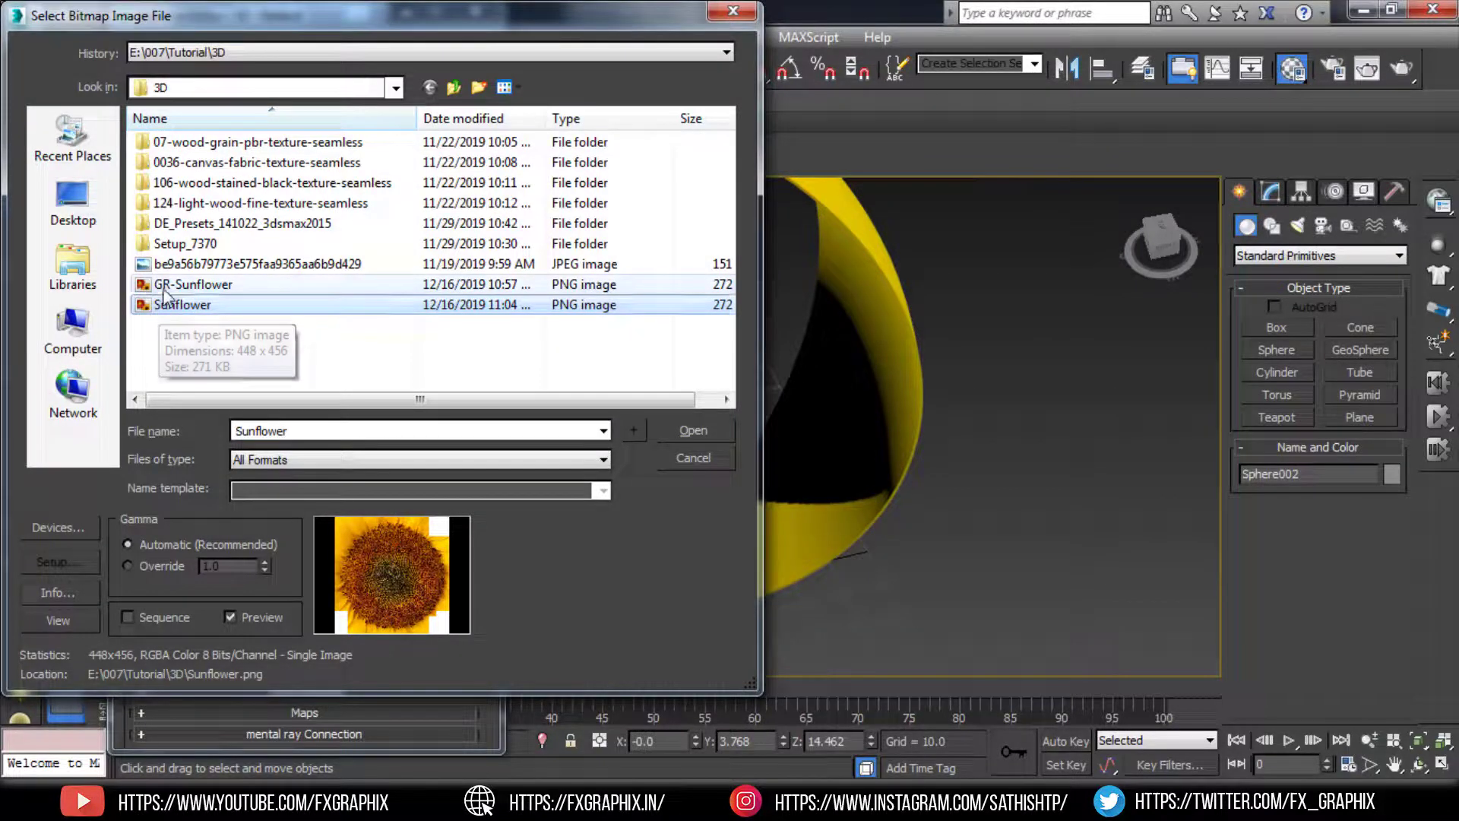
click(162, 305)
double_click(164, 305)
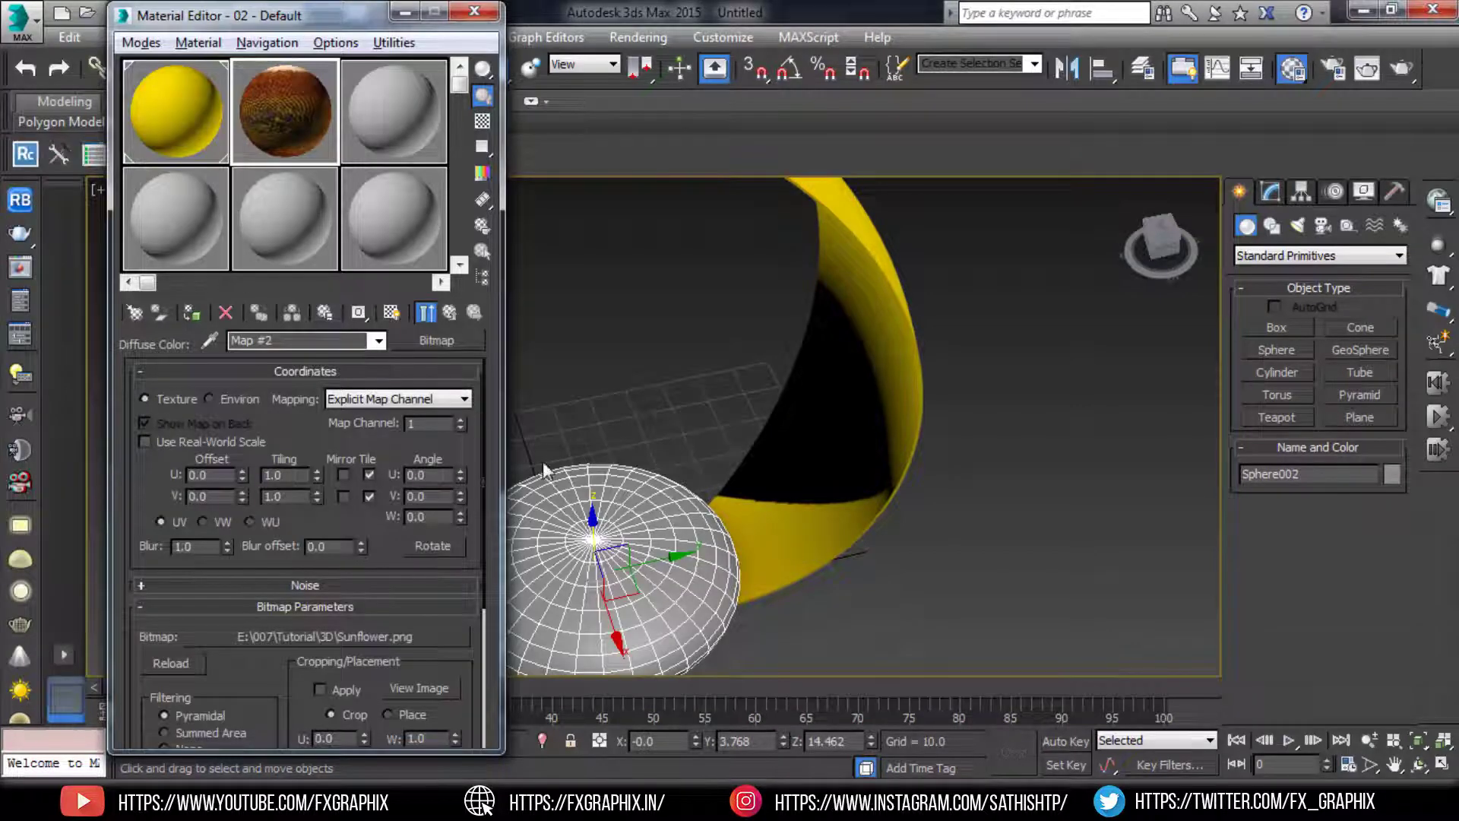
click(192, 313)
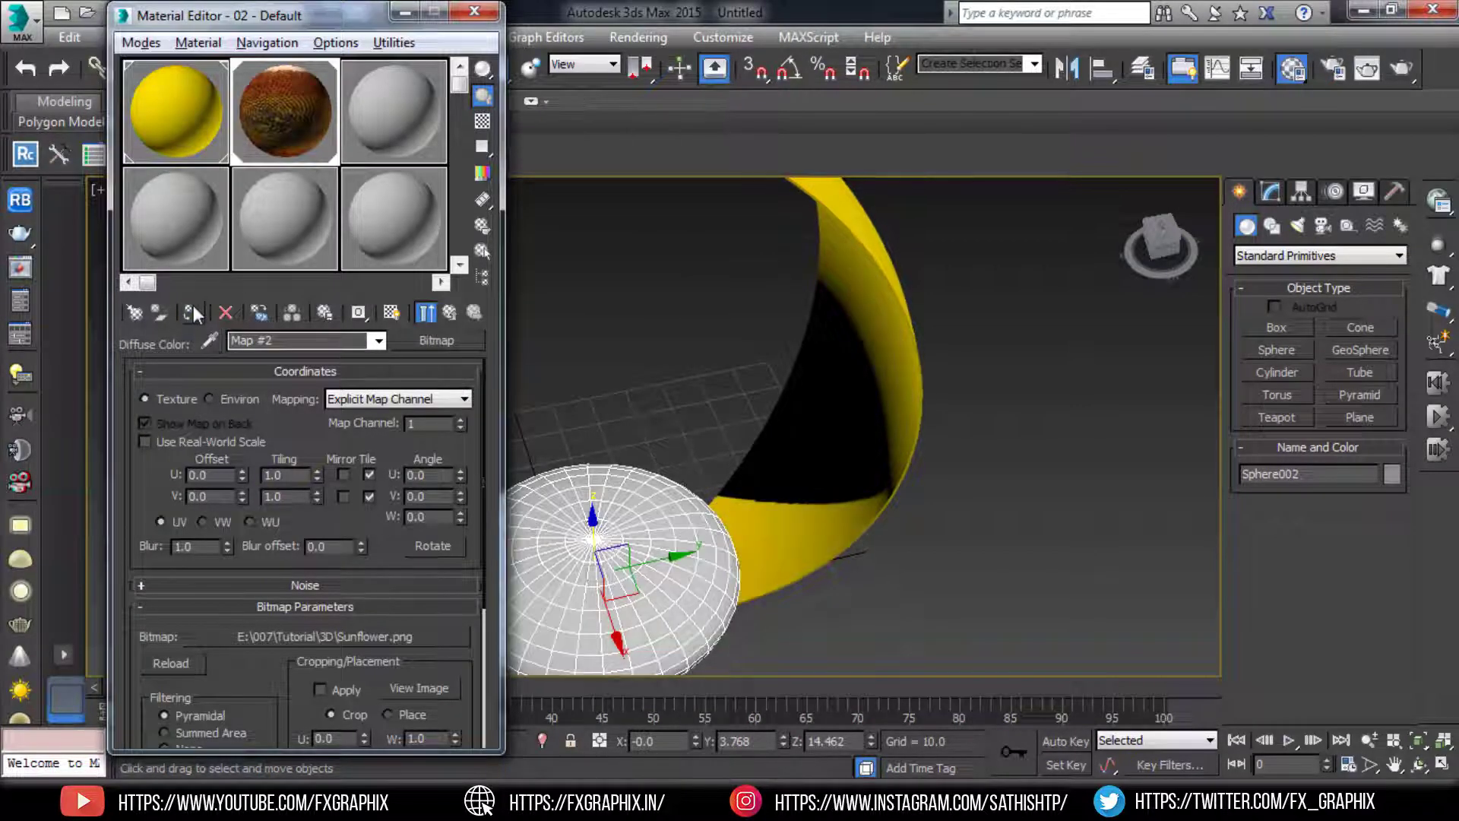
click(393, 312)
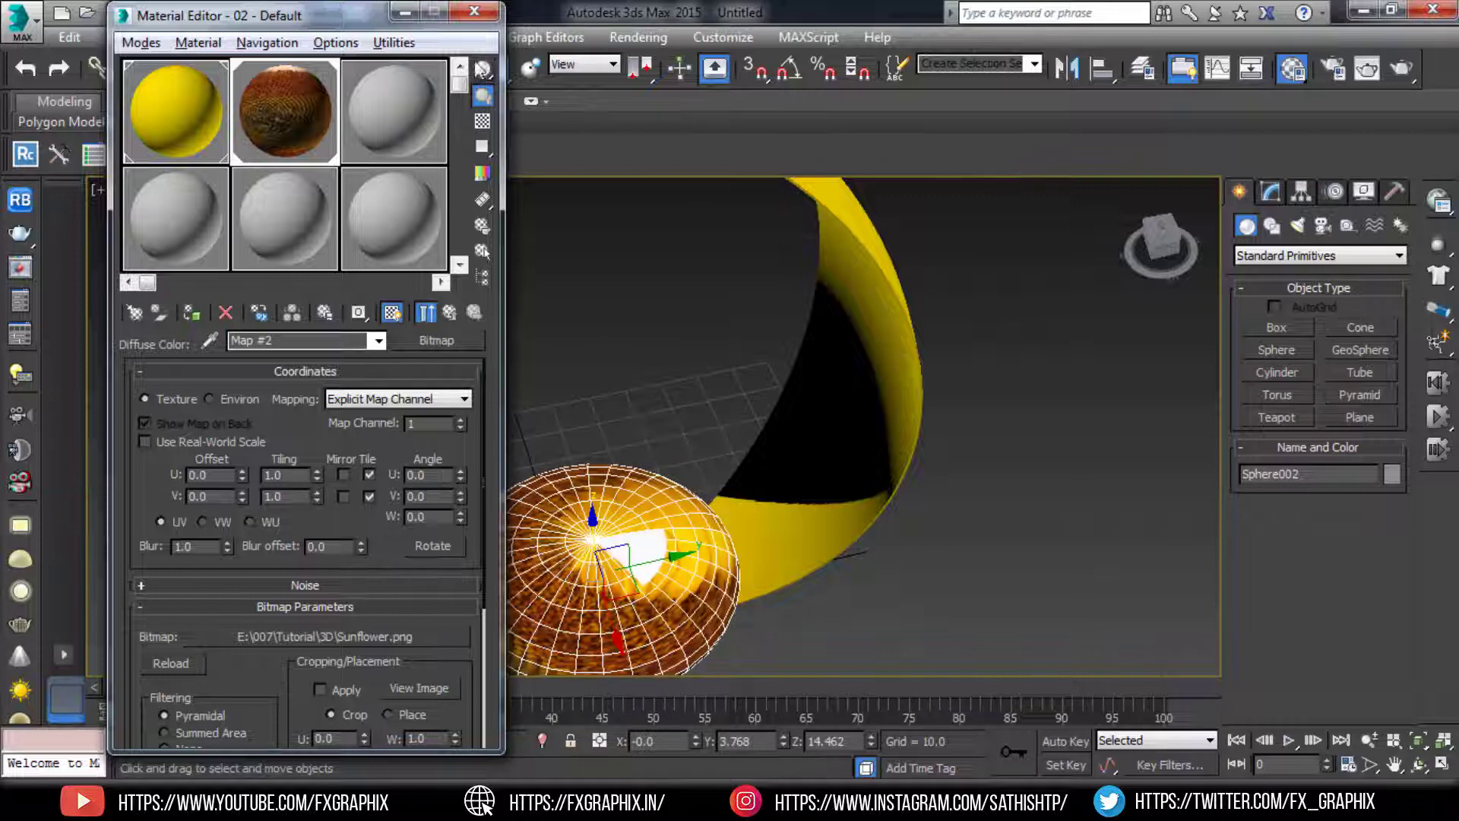
- Add a Planar UVW Map modifier to Sphere002 from the Modify panel's modifier list
click(407, 13)
click(1275, 197)
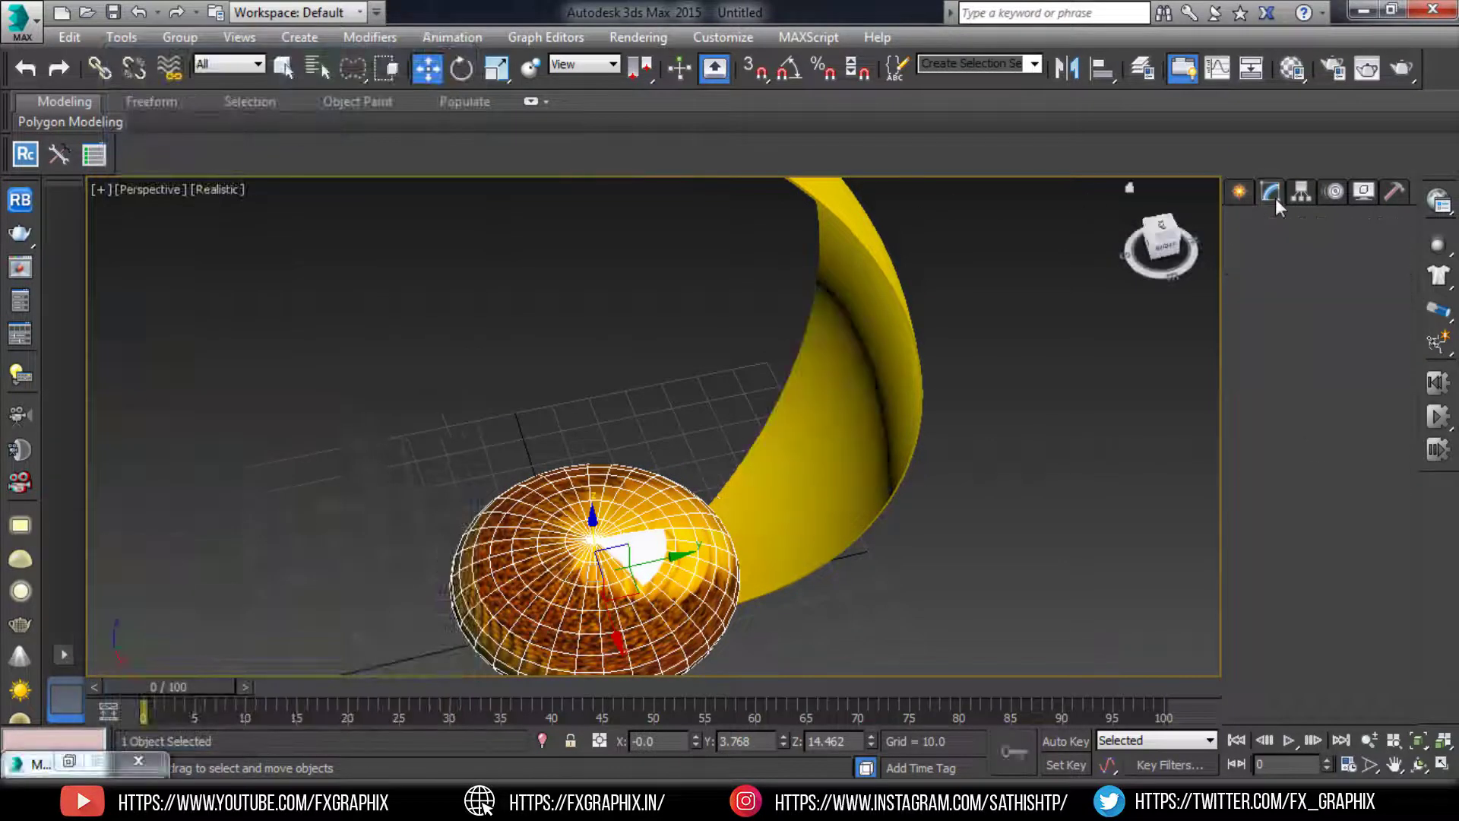
click(1298, 247)
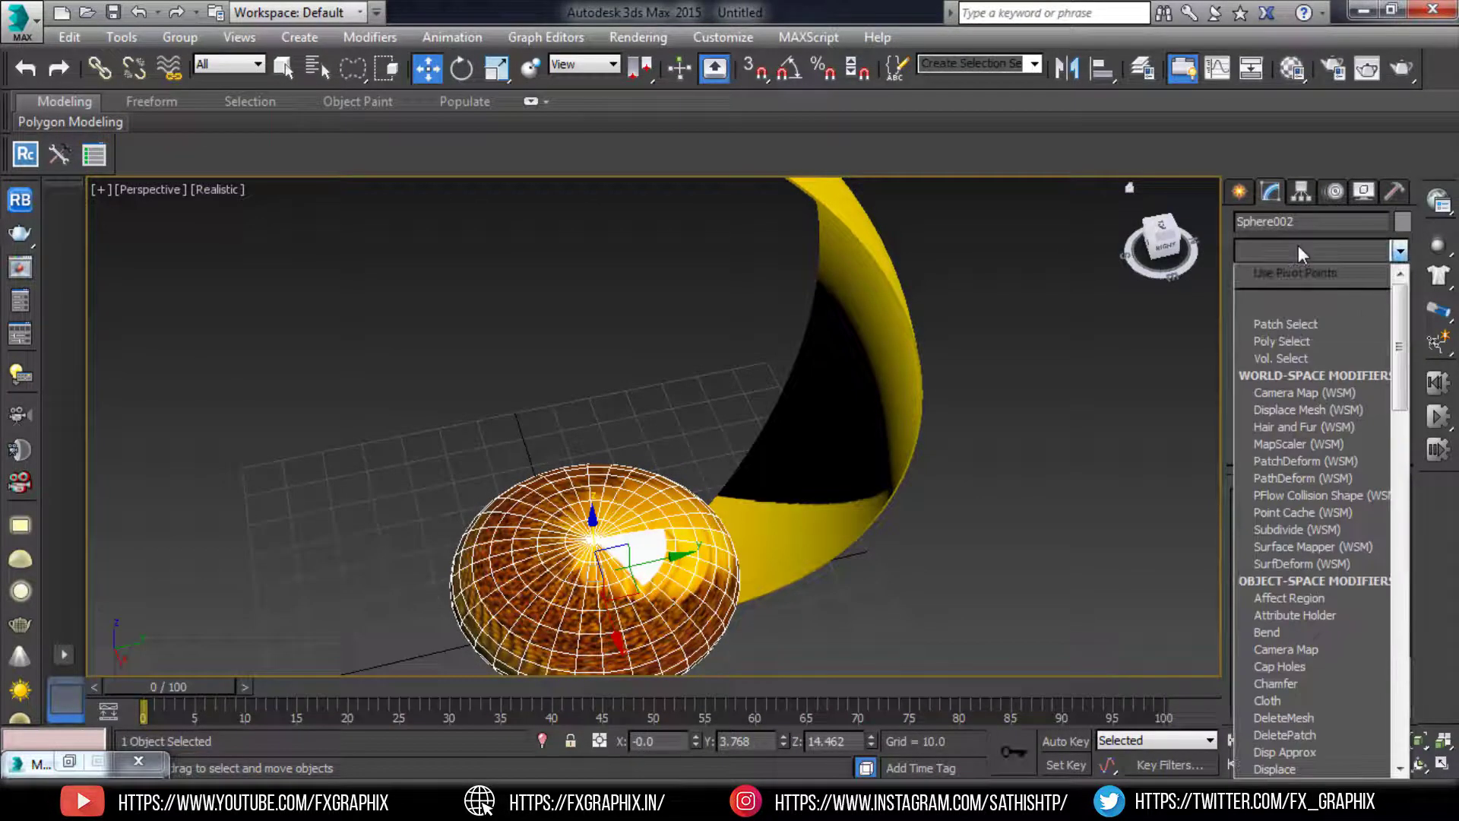
key(u)
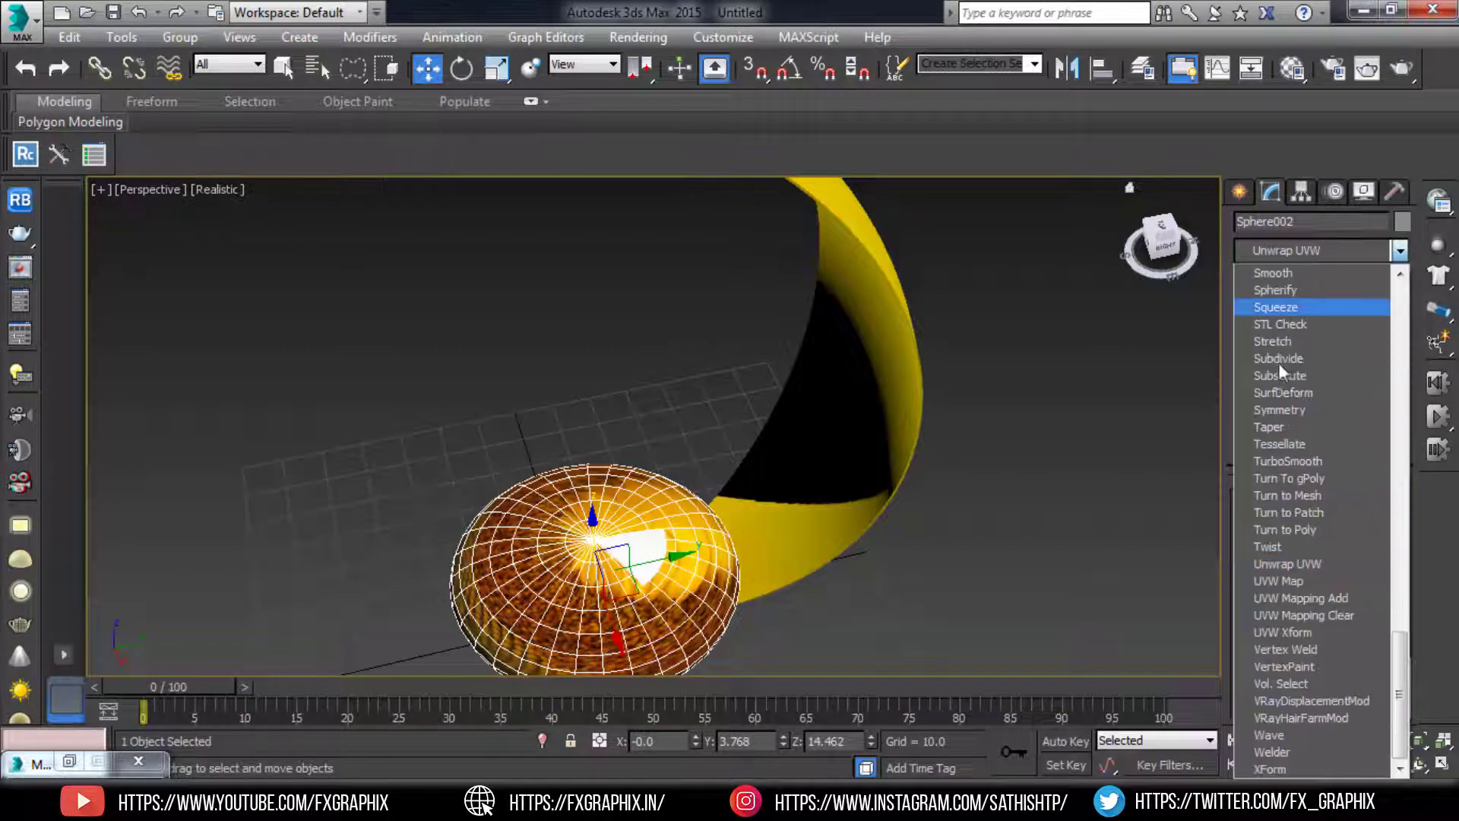
click(1293, 579)
middle_drag(628, 486, 647, 448)
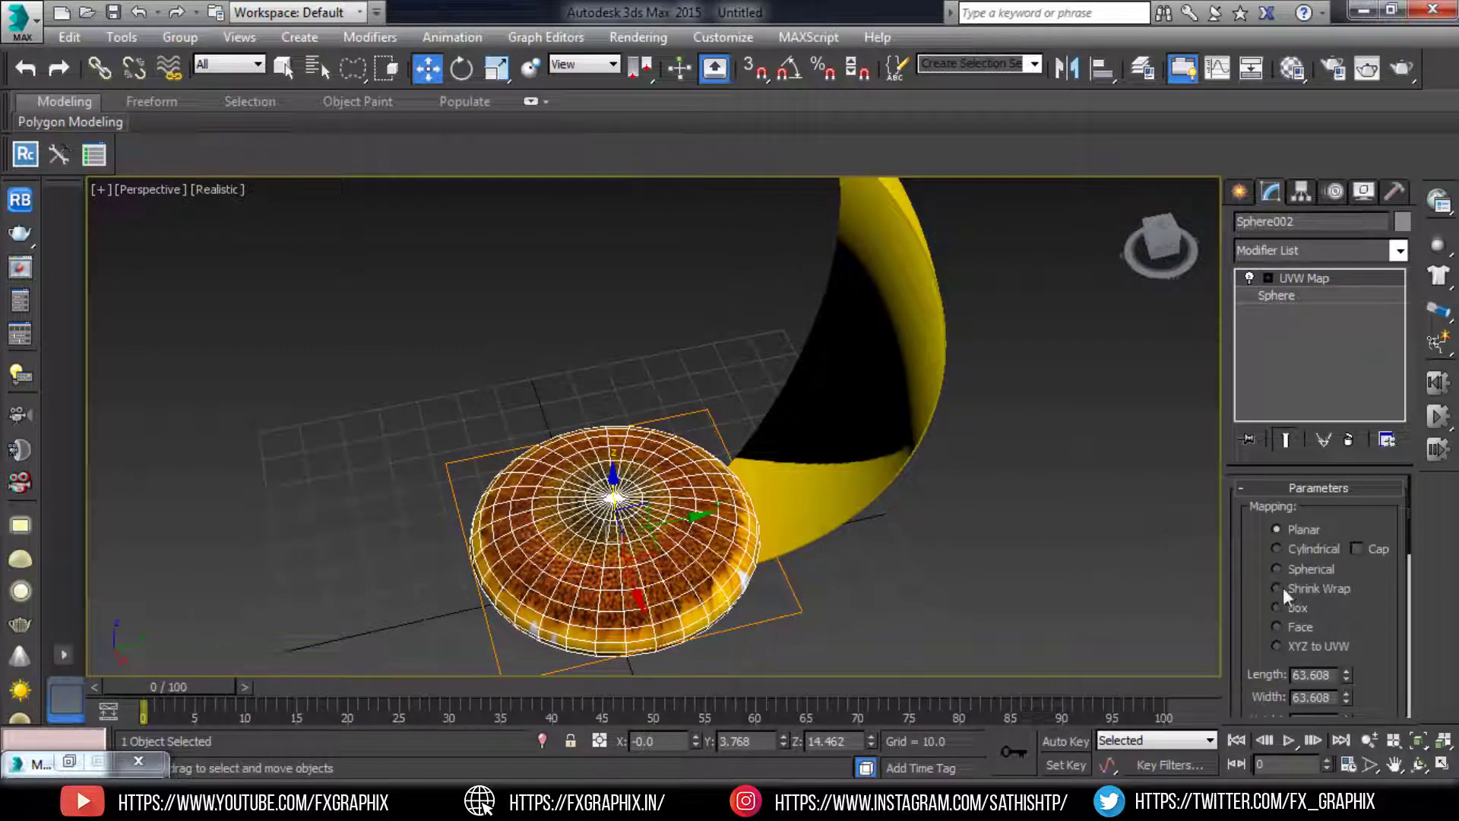